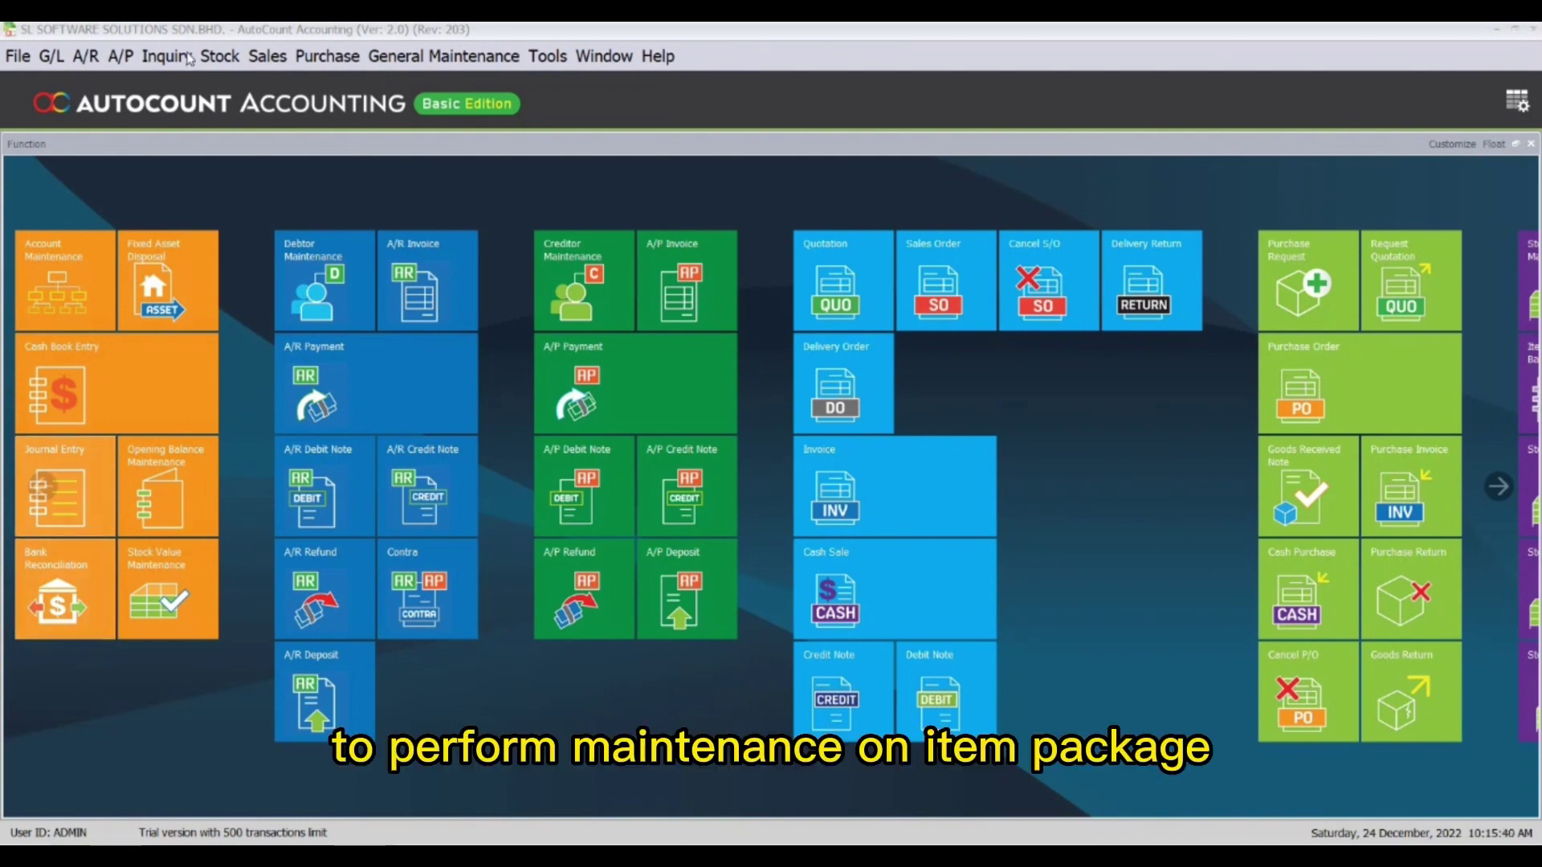
- Open Stock > Item Package Maintenance and maximize its window
{"action": "left_click", "coordinate": [228, 58]}
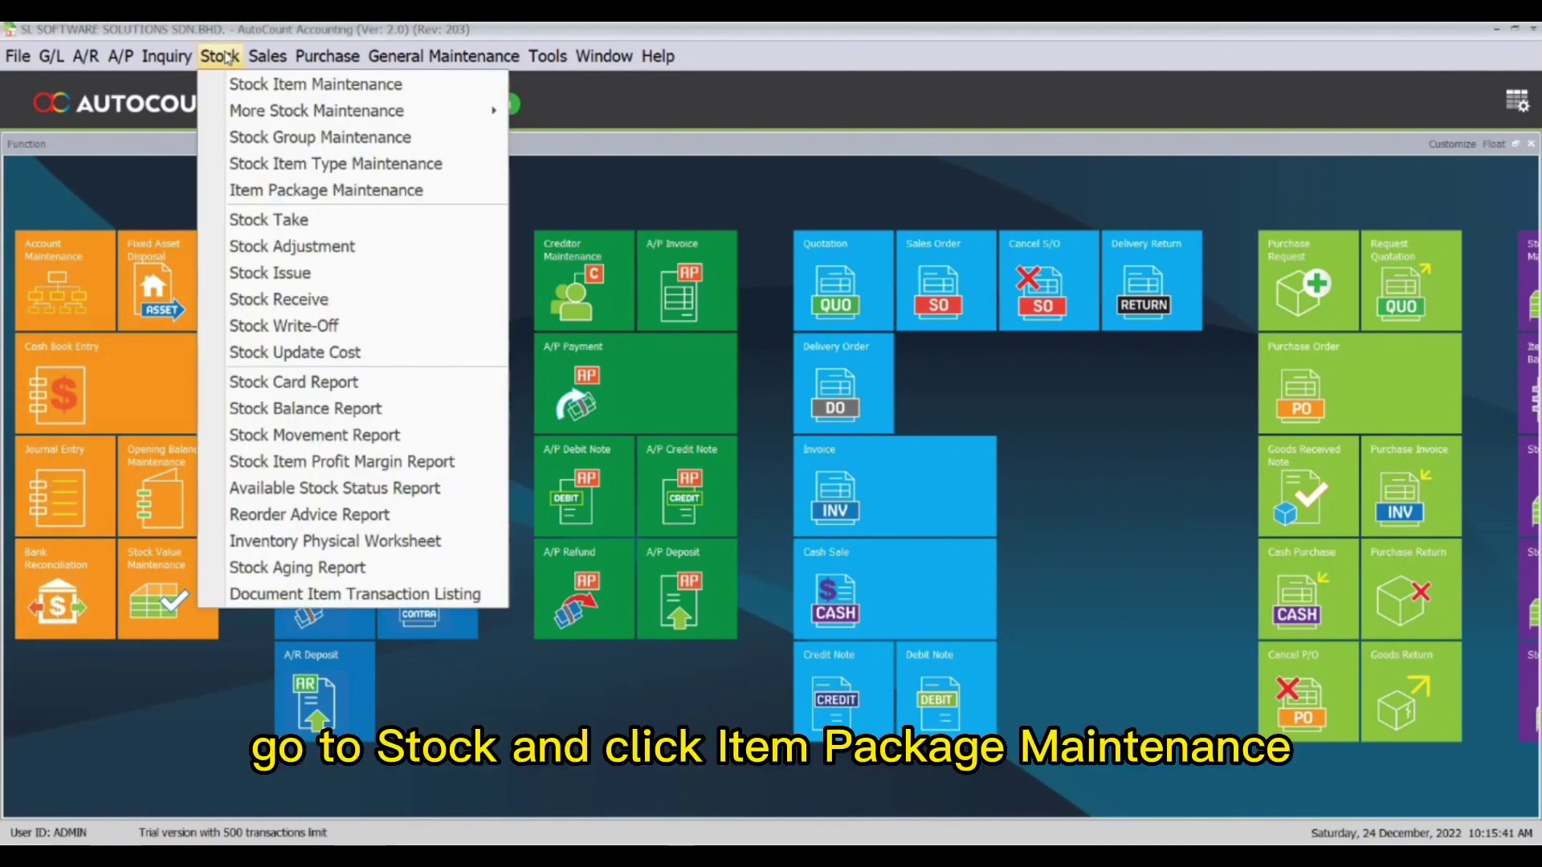
{"action": "left_click", "coordinate": [278, 194]}
{"action": "left_click", "coordinate": [1240, 86]}
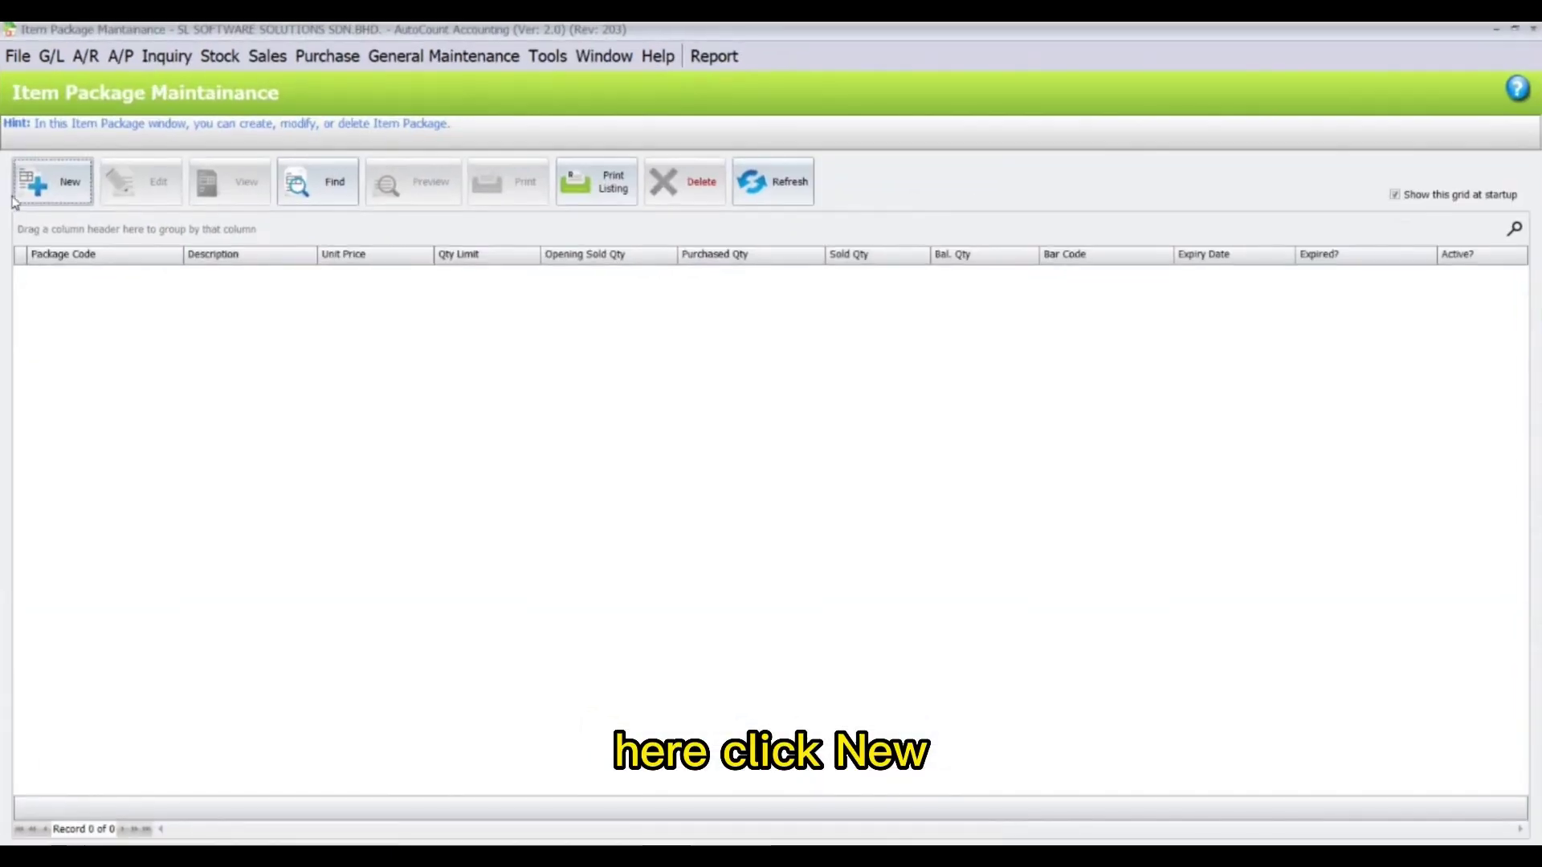
- Create package AAA, description AAA, expiry date 31/12/2022, user UOM UNIT
{"action": "left_click", "coordinate": [45, 196]}
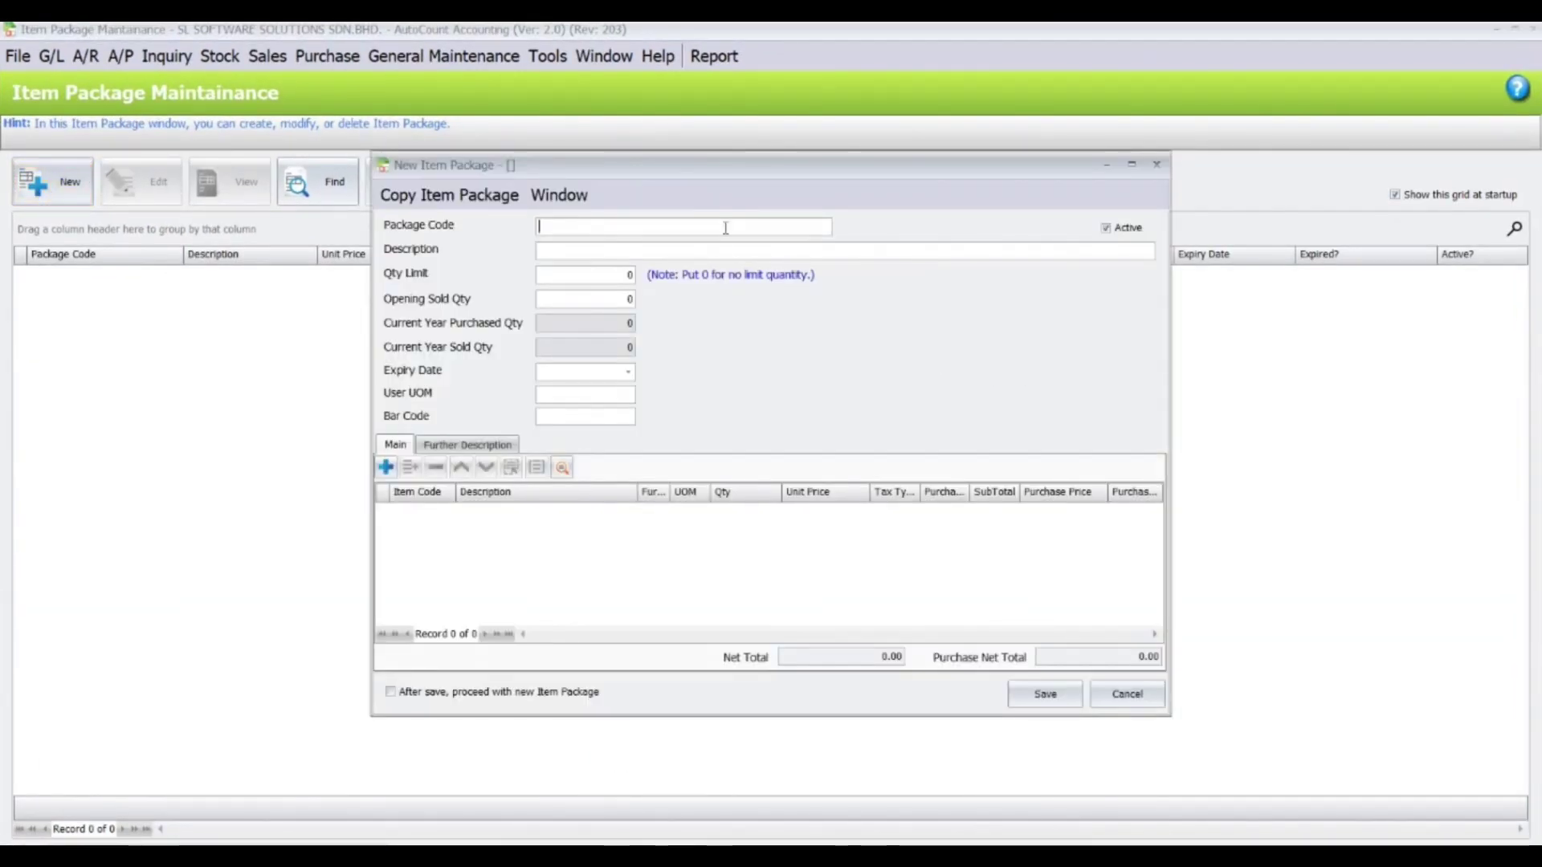
{"action": "type", "text": "AAA"}
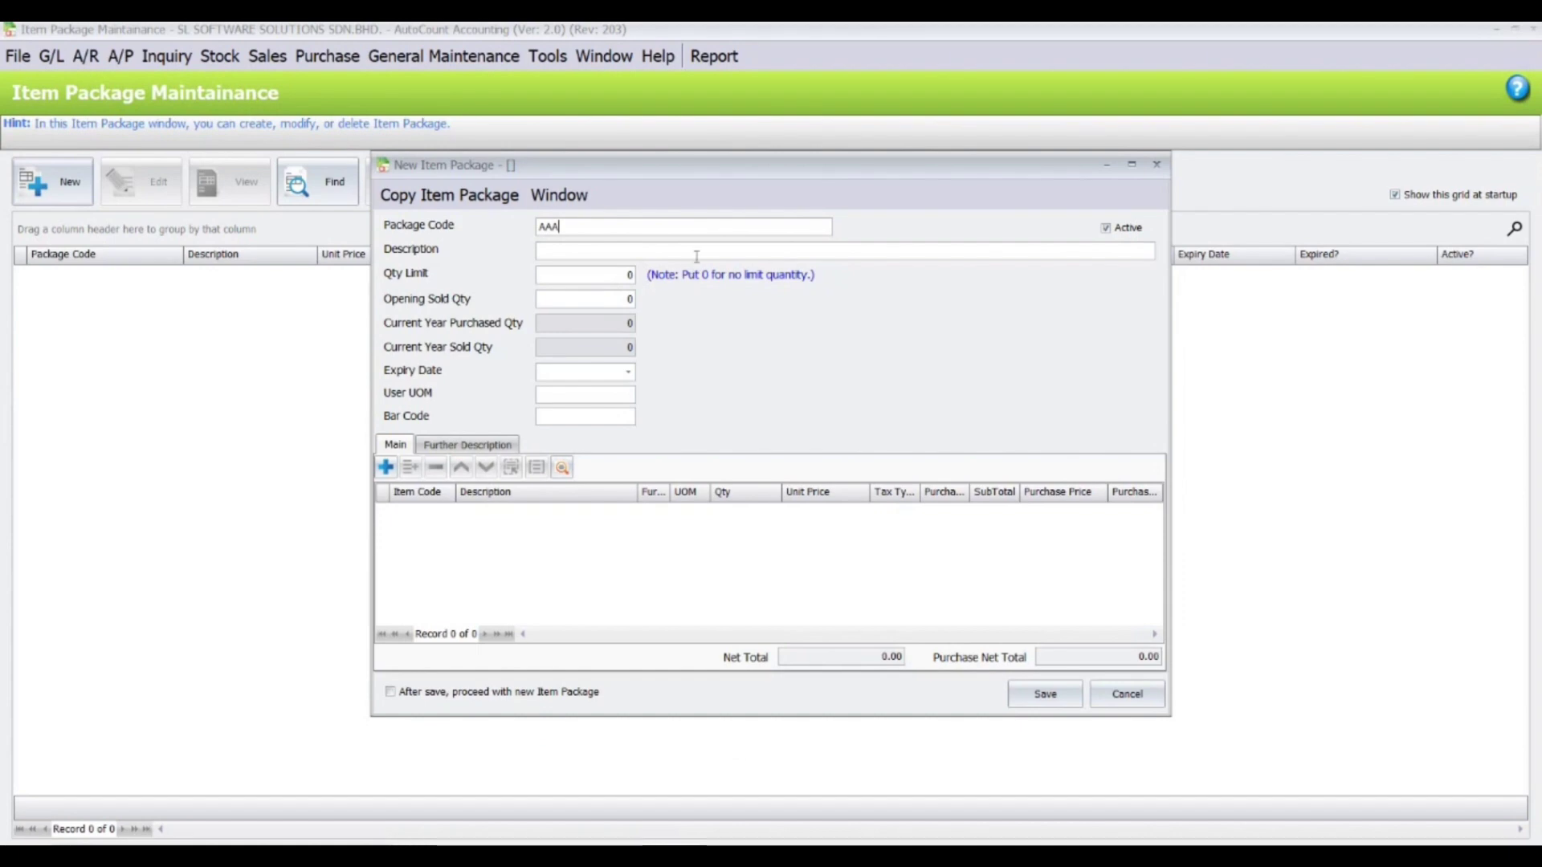
{"action": "key", "text": "Tab"}
{"action": "type", "text": "AA"}
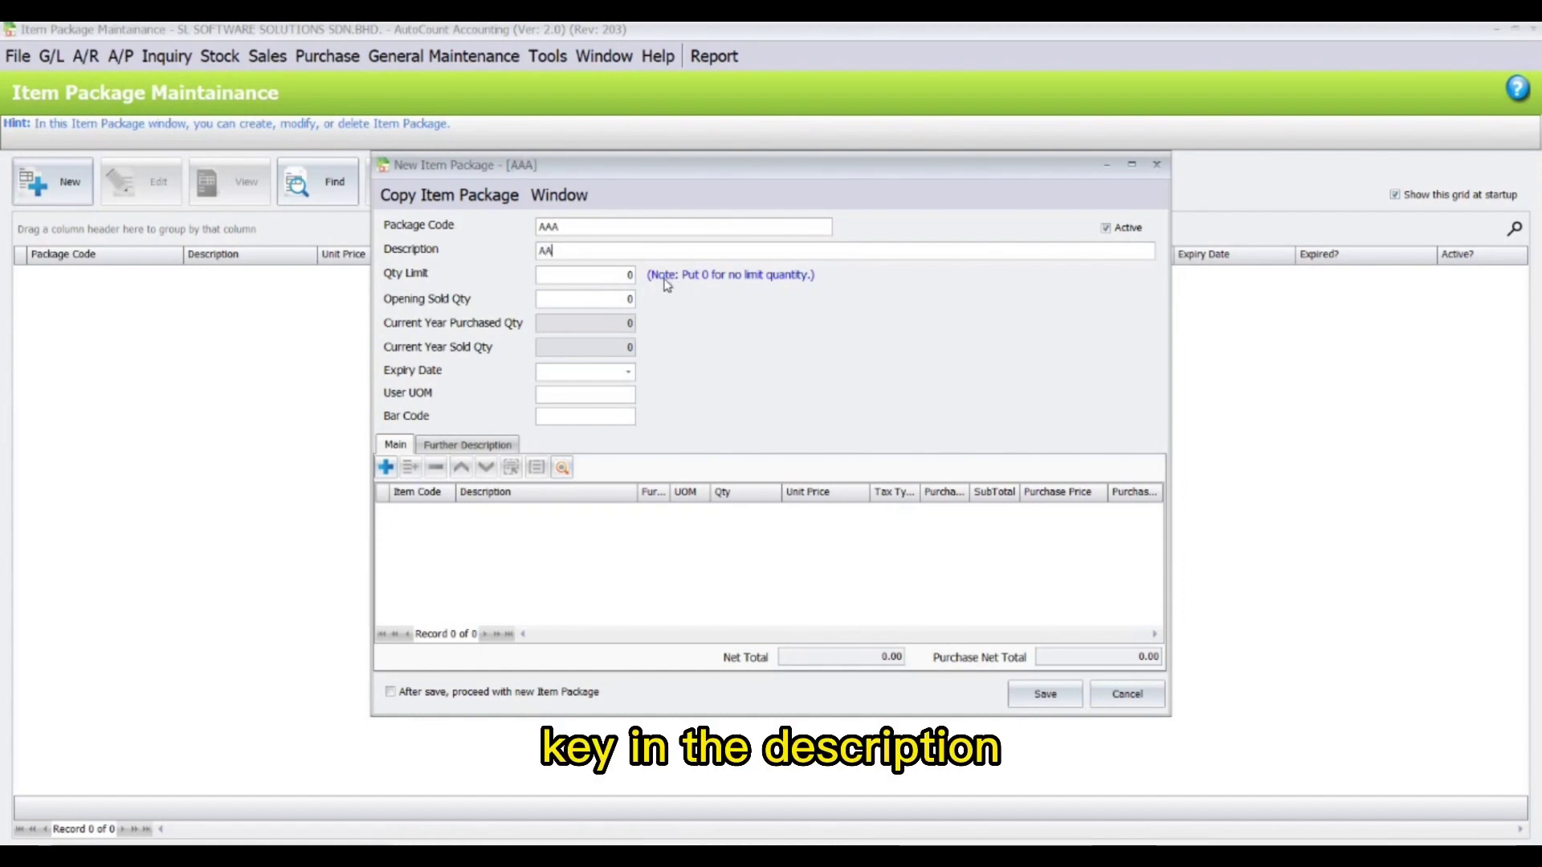
{"action": "type", "text": "A"}
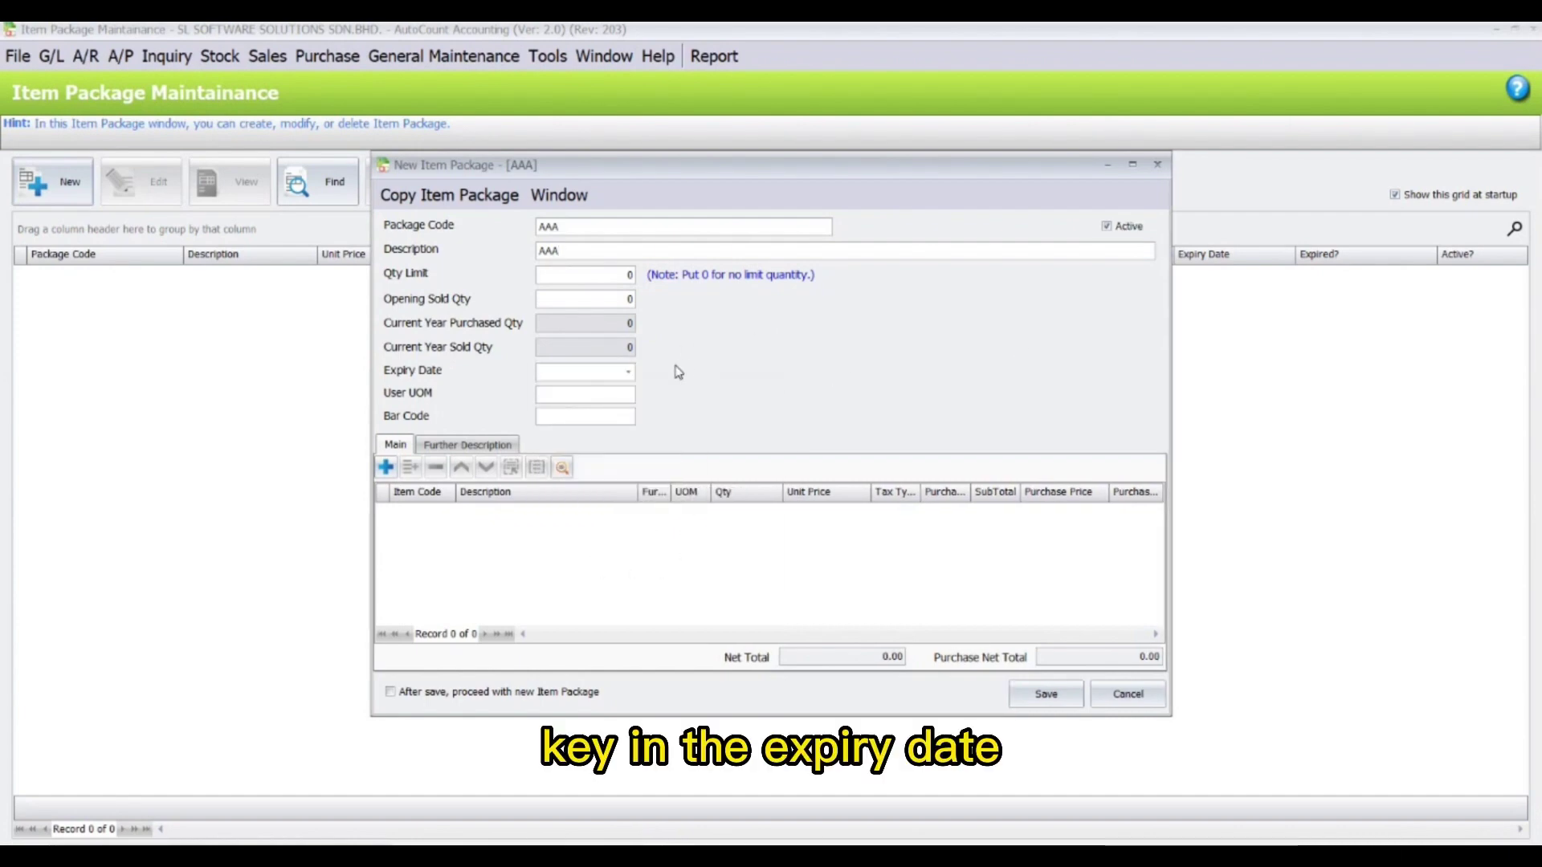
{"action": "left_click", "coordinate": [630, 373]}
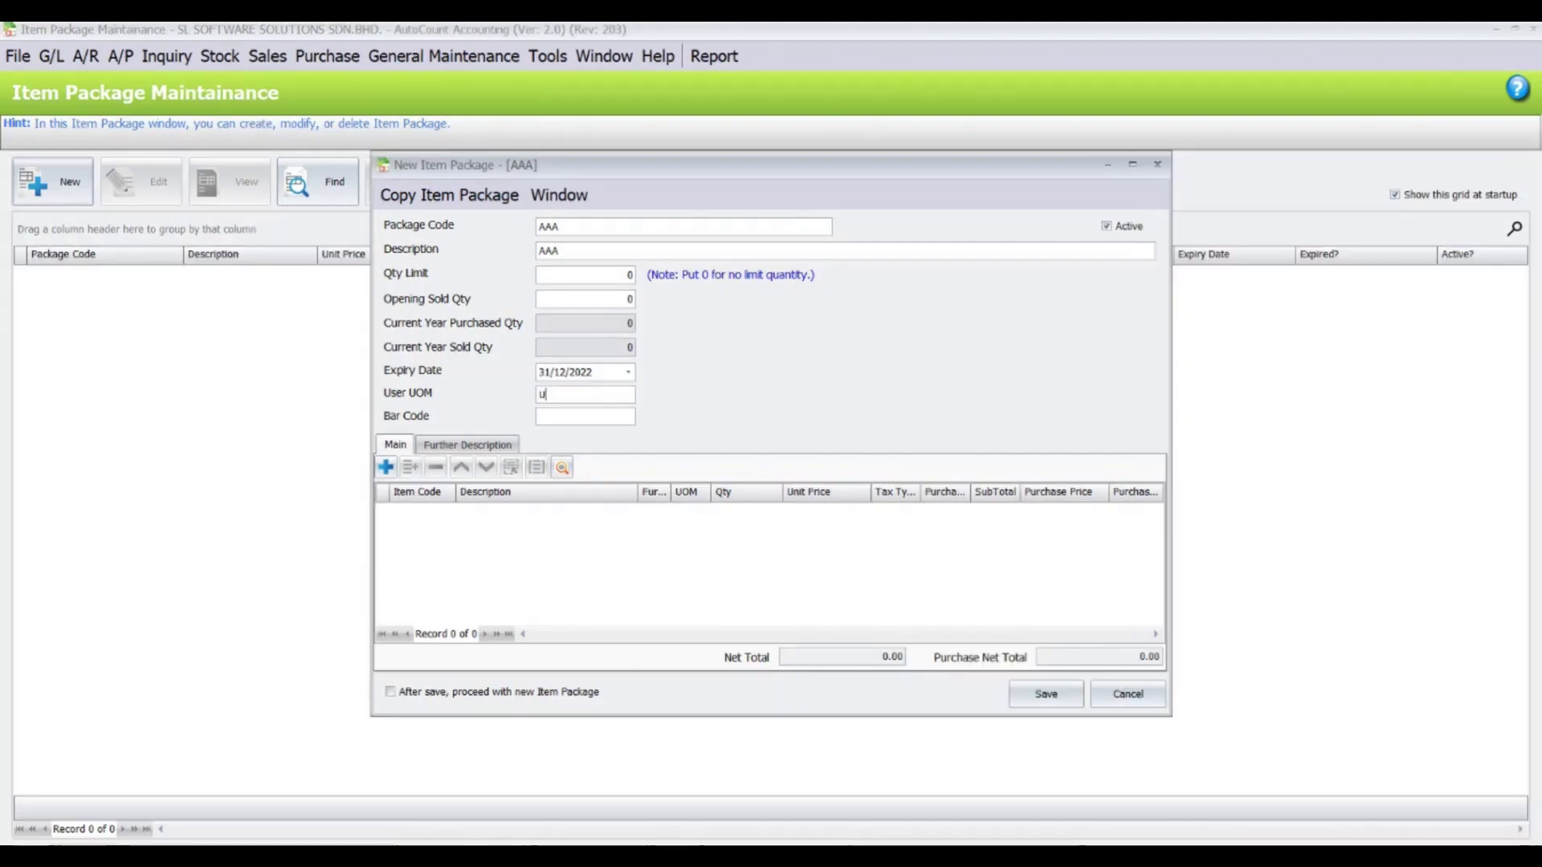
{"action": "type", "text": "IT"}
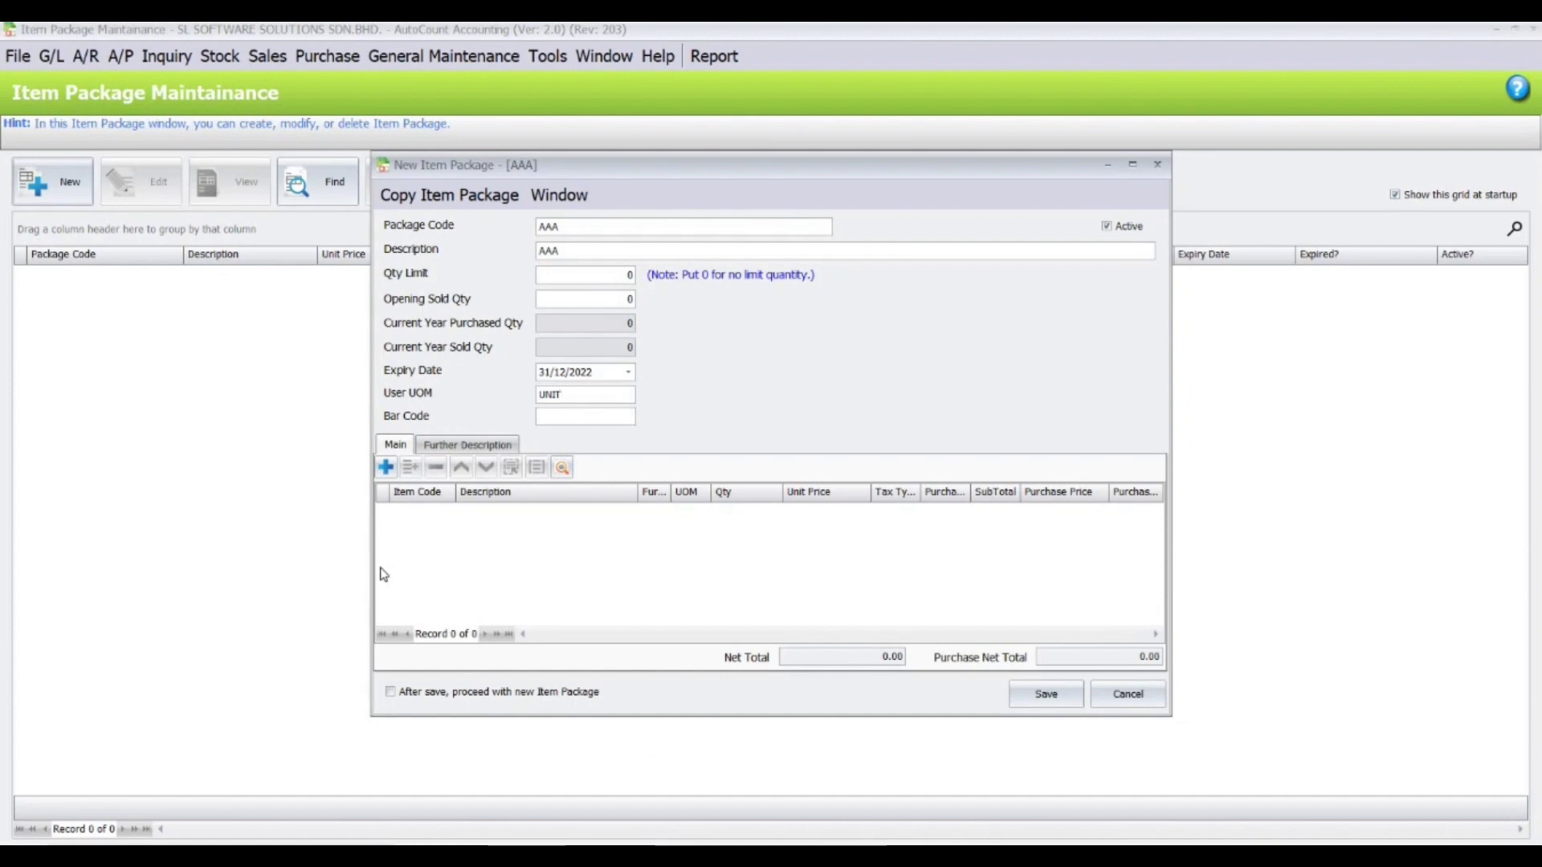
- Add ITEM A1 to package AAA with quantity 5 at unit price 20.00
{"action": "left_click", "coordinate": [386, 467]}
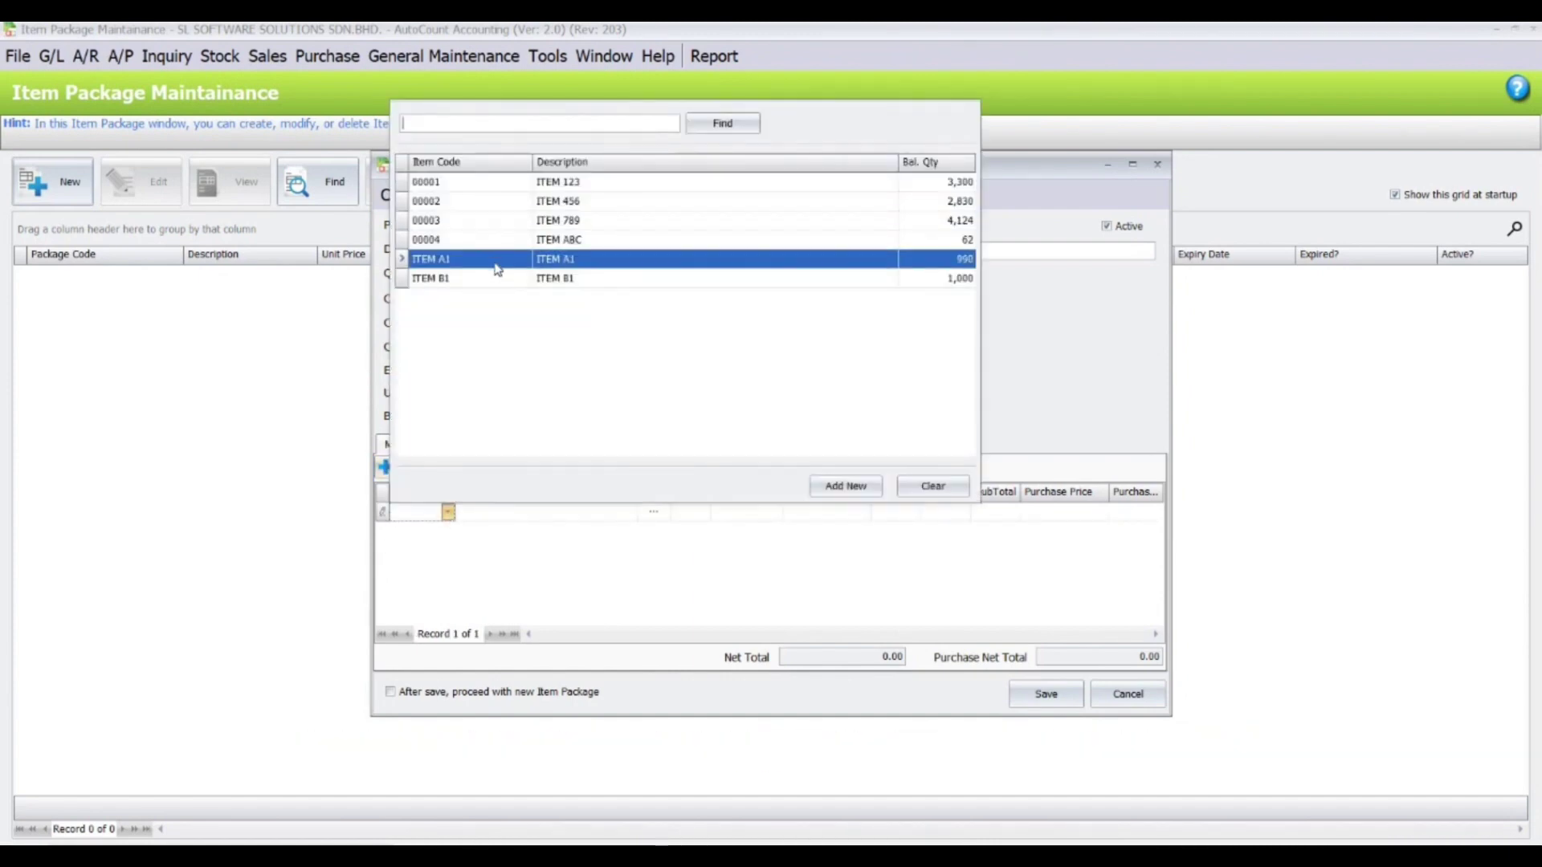
{"action": "left_click", "coordinate": [496, 259]}
{"action": "left_click", "coordinate": [743, 514]}
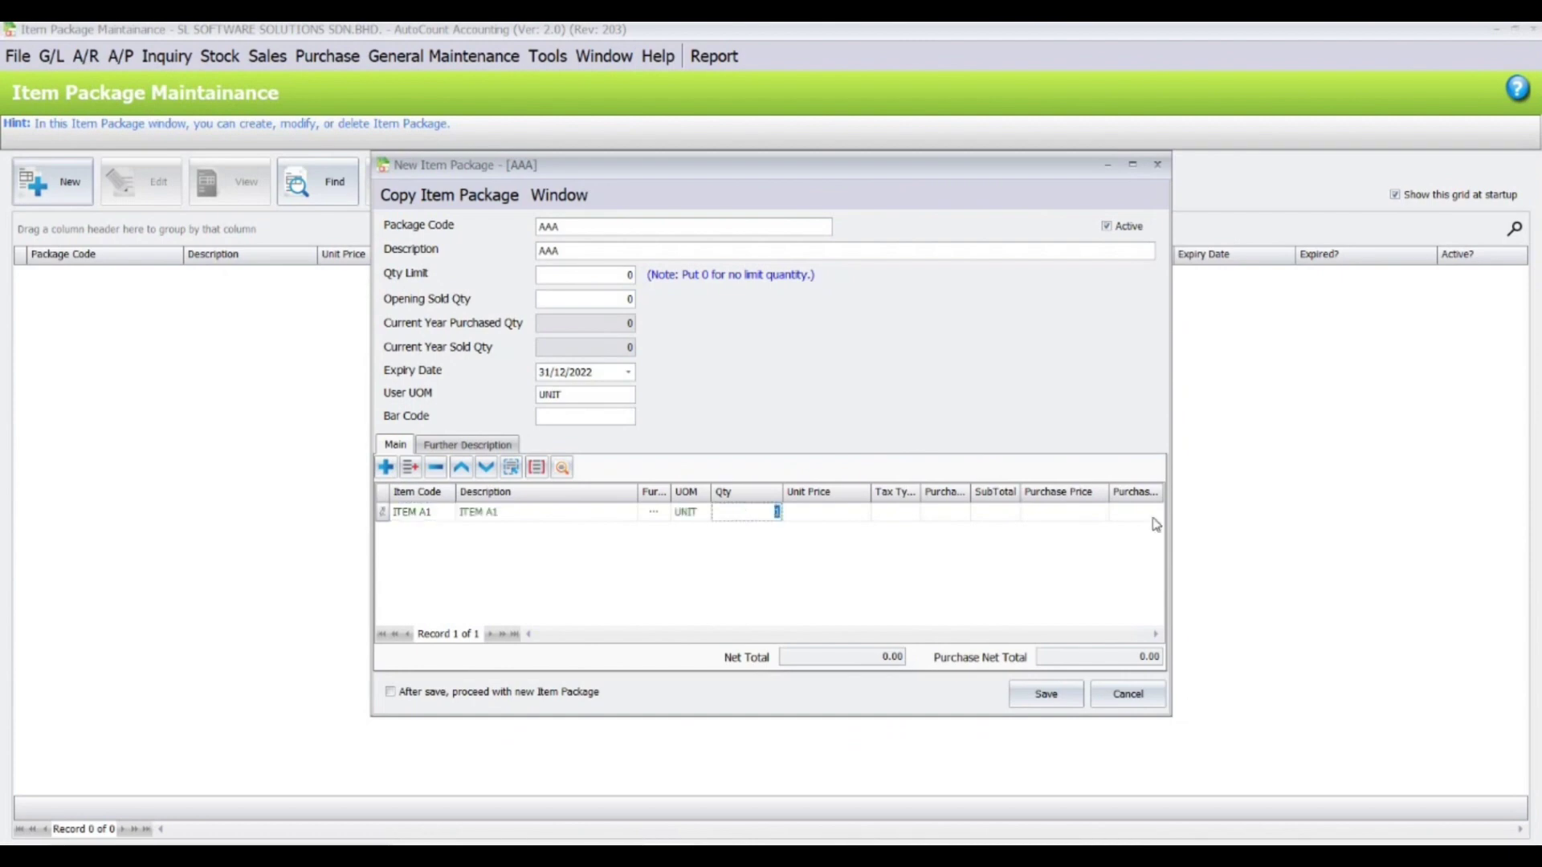
{"action": "left_click", "coordinate": [841, 514]}
{"action": "type", "text": "20"}
{"action": "key", "text": "Return"}
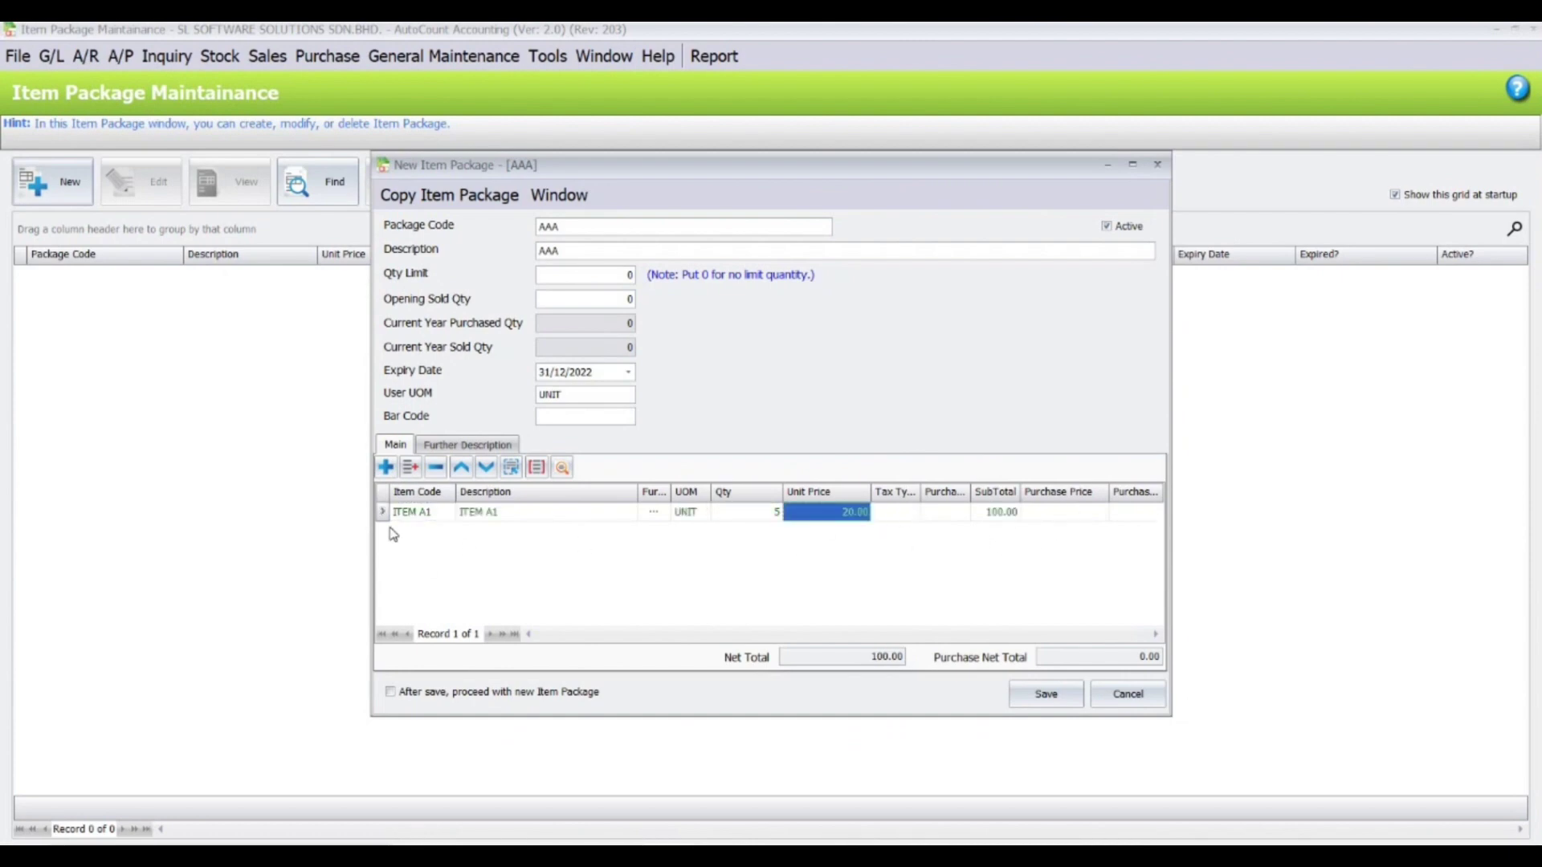
- Add ITEM B1 with quantity 10 at 10.00 and save the package, totalling 200.00
{"action": "left_click", "coordinate": [387, 467]}
{"action": "left_click", "coordinate": [448, 532]}
{"action": "left_click", "coordinate": [537, 300]}
{"action": "left_click", "coordinate": [764, 532]}
{"action": "type", "text": "10"}
{"action": "key", "text": "Return"}
{"action": "type", "text": "10"}
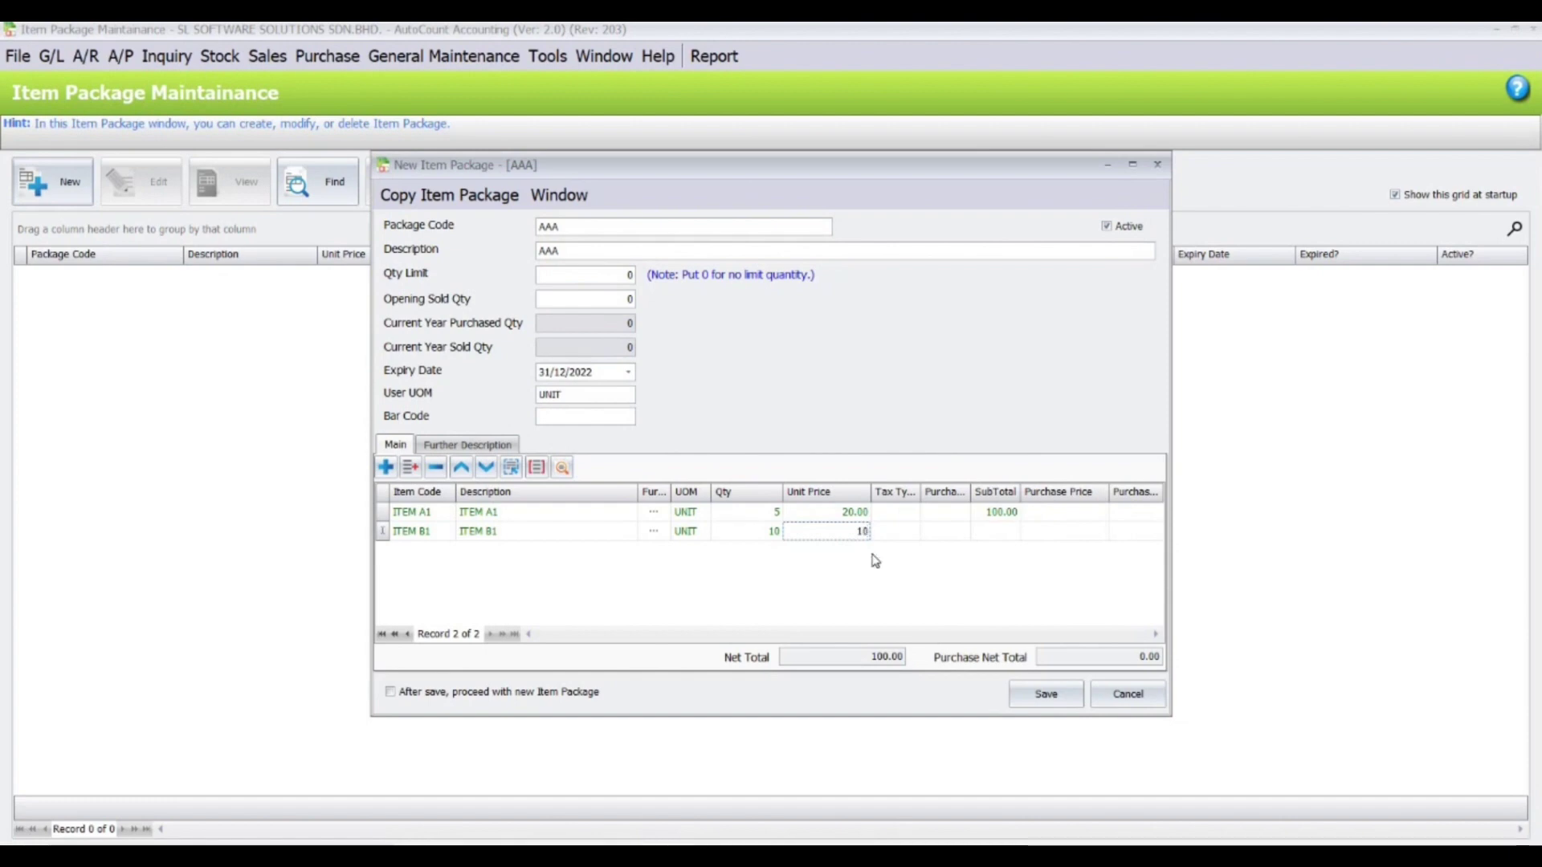
{"action": "key", "text": "Return"}
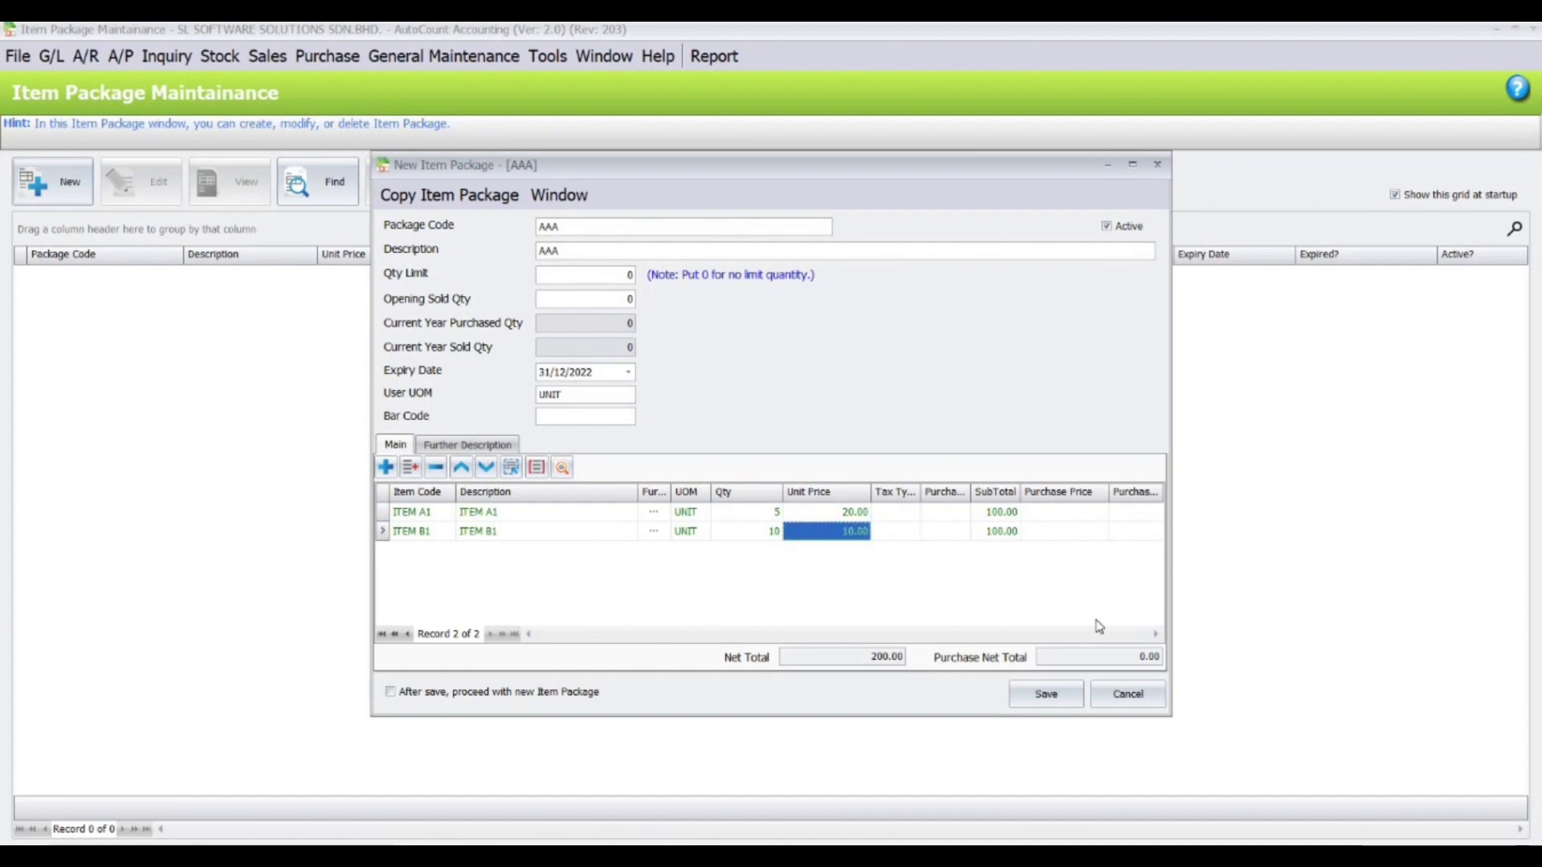
{"action": "left_click", "coordinate": [1031, 696]}
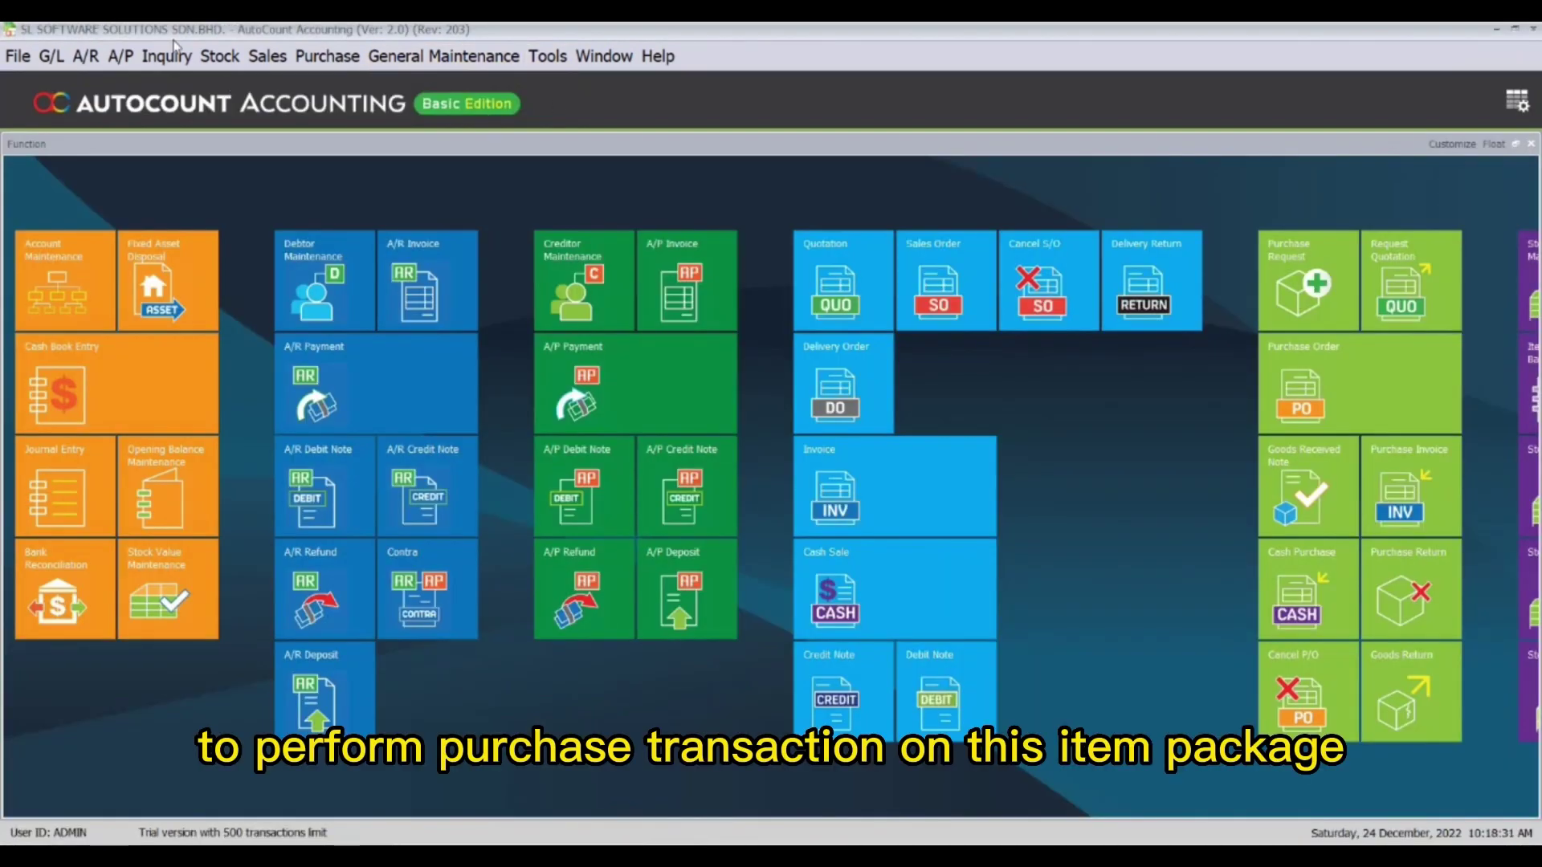
- Start a new purchase invoice from Purchase > Purchase Invoice with creditor CREDITOR 1
{"action": "left_click", "coordinate": [327, 55]}
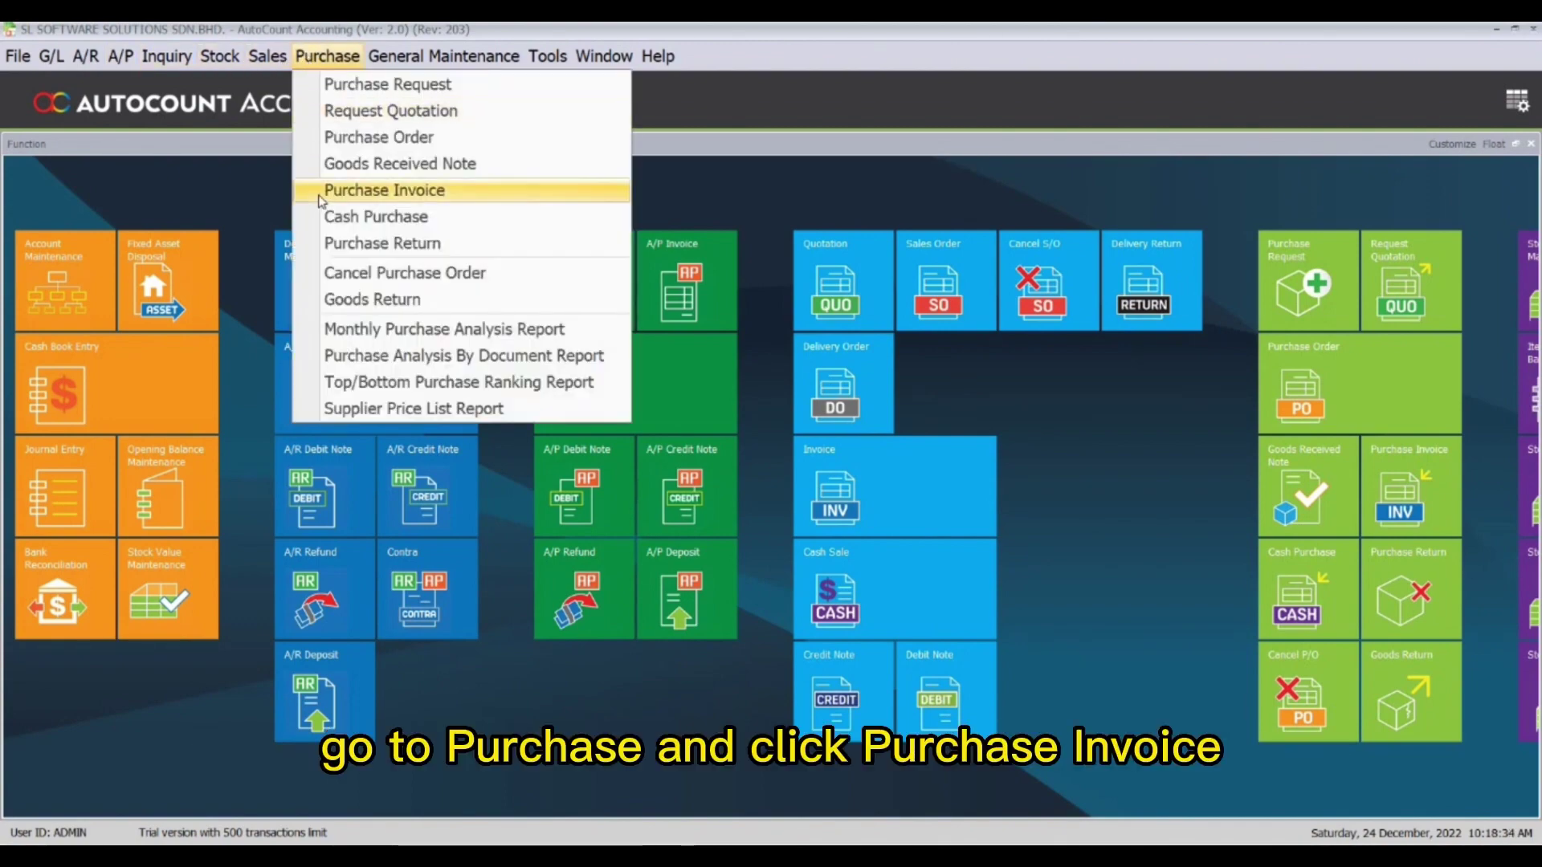
{"action": "left_click", "coordinate": [383, 190]}
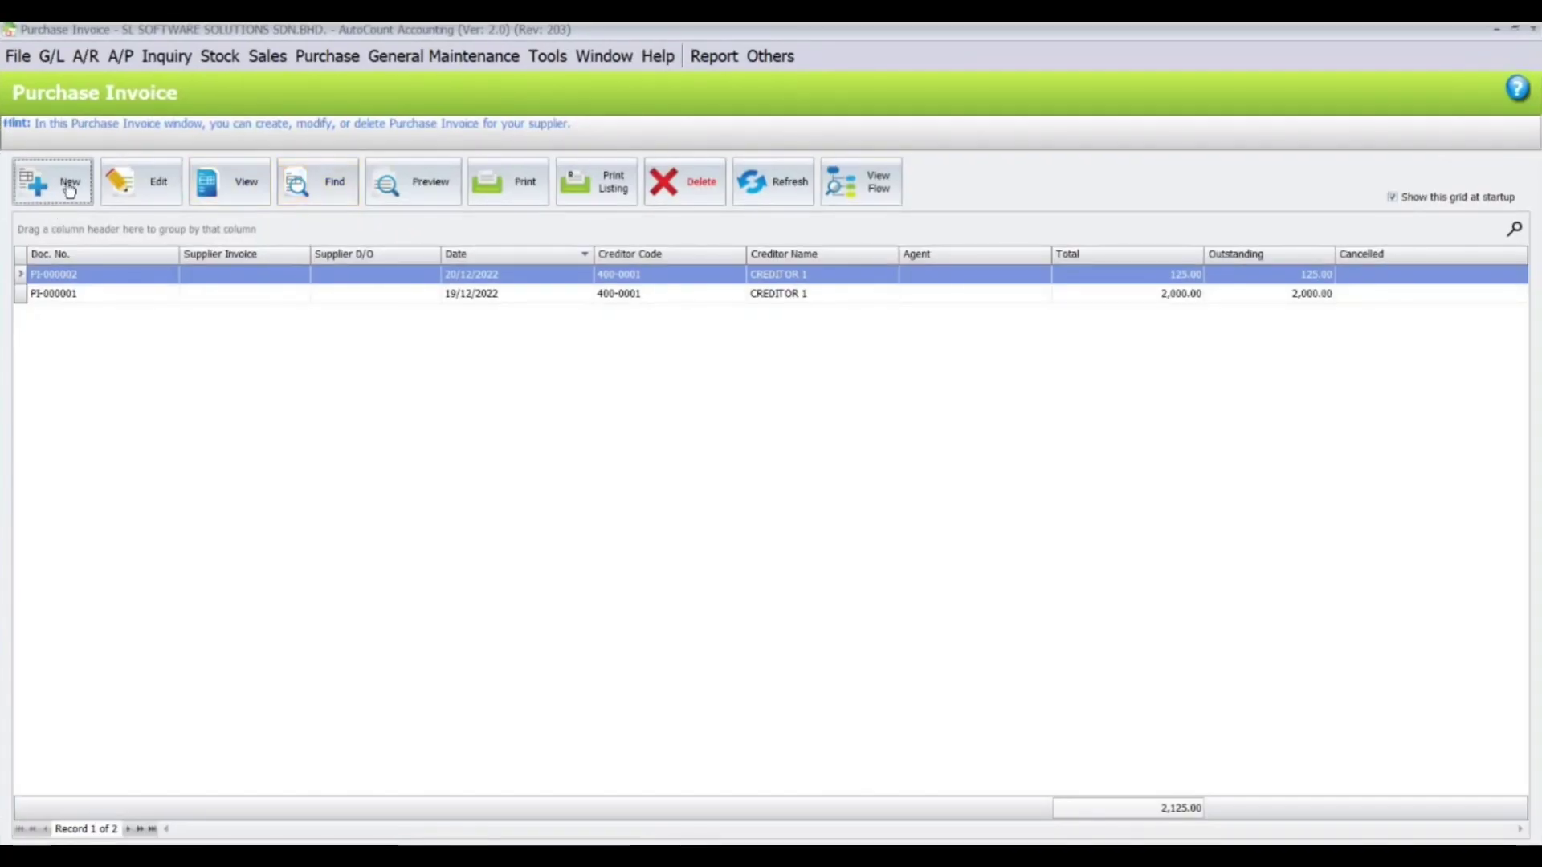
{"action": "left_click", "coordinate": [70, 187]}
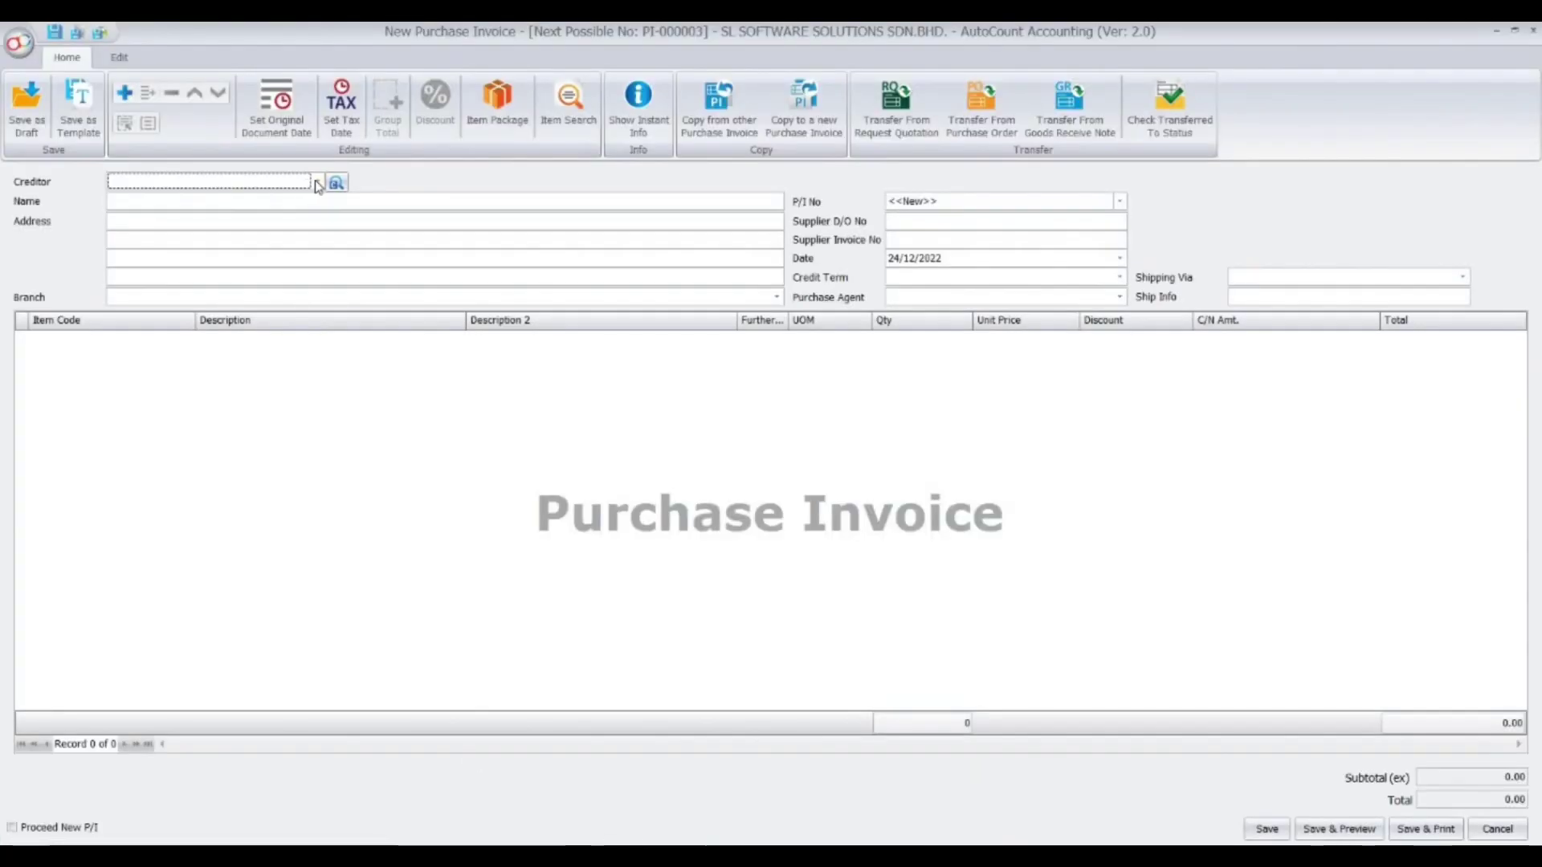
{"action": "left_click", "coordinate": [318, 182]}
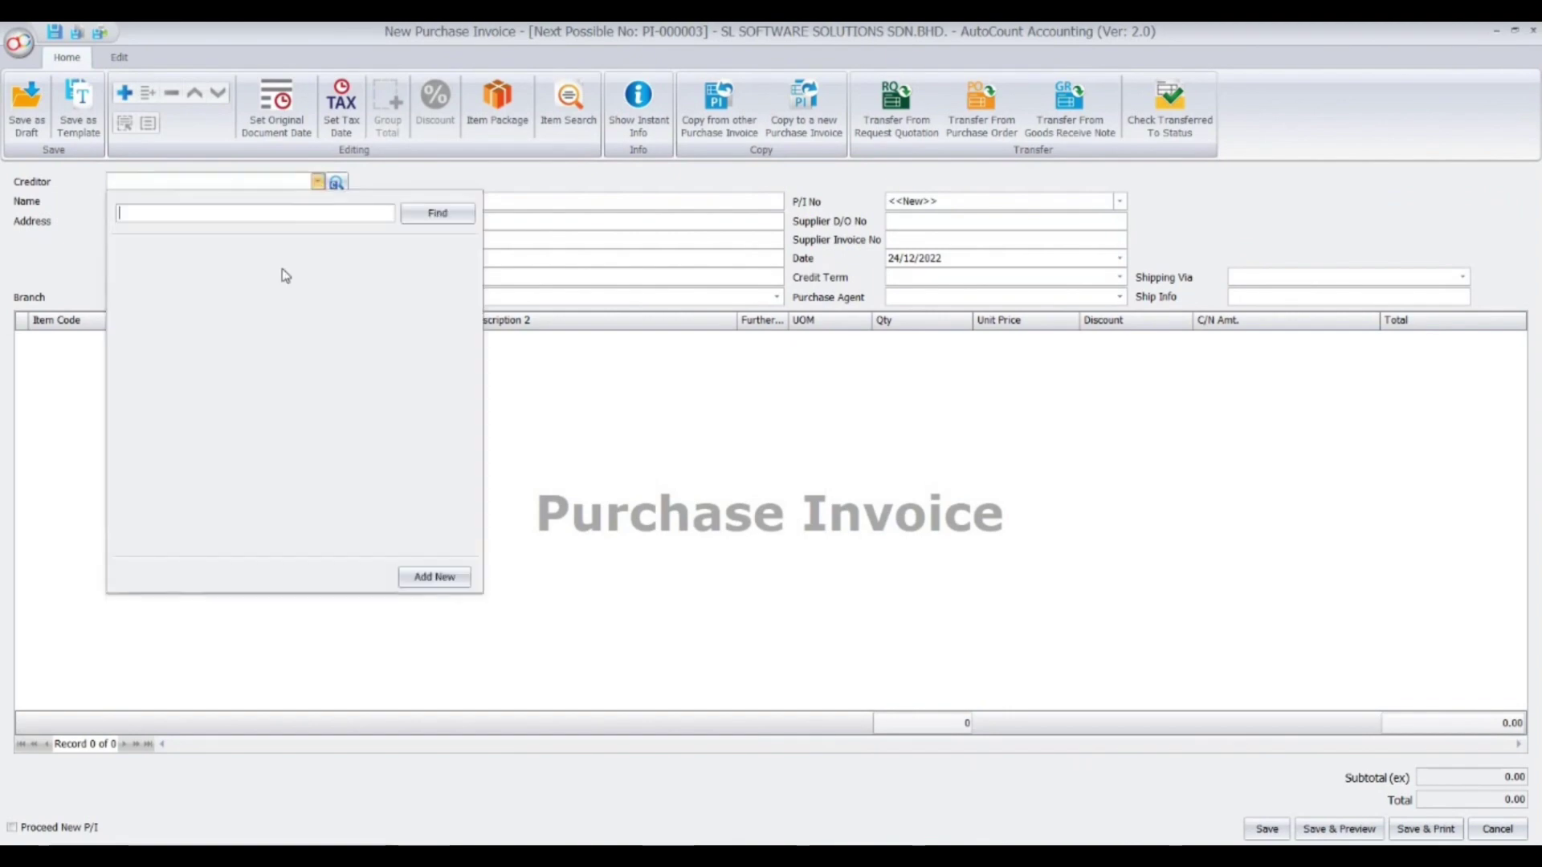
{"action": "key", "text": "Return"}
- Search for item package AAA and add it as a purchase invoice line
{"action": "left_click", "coordinate": [497, 104]}
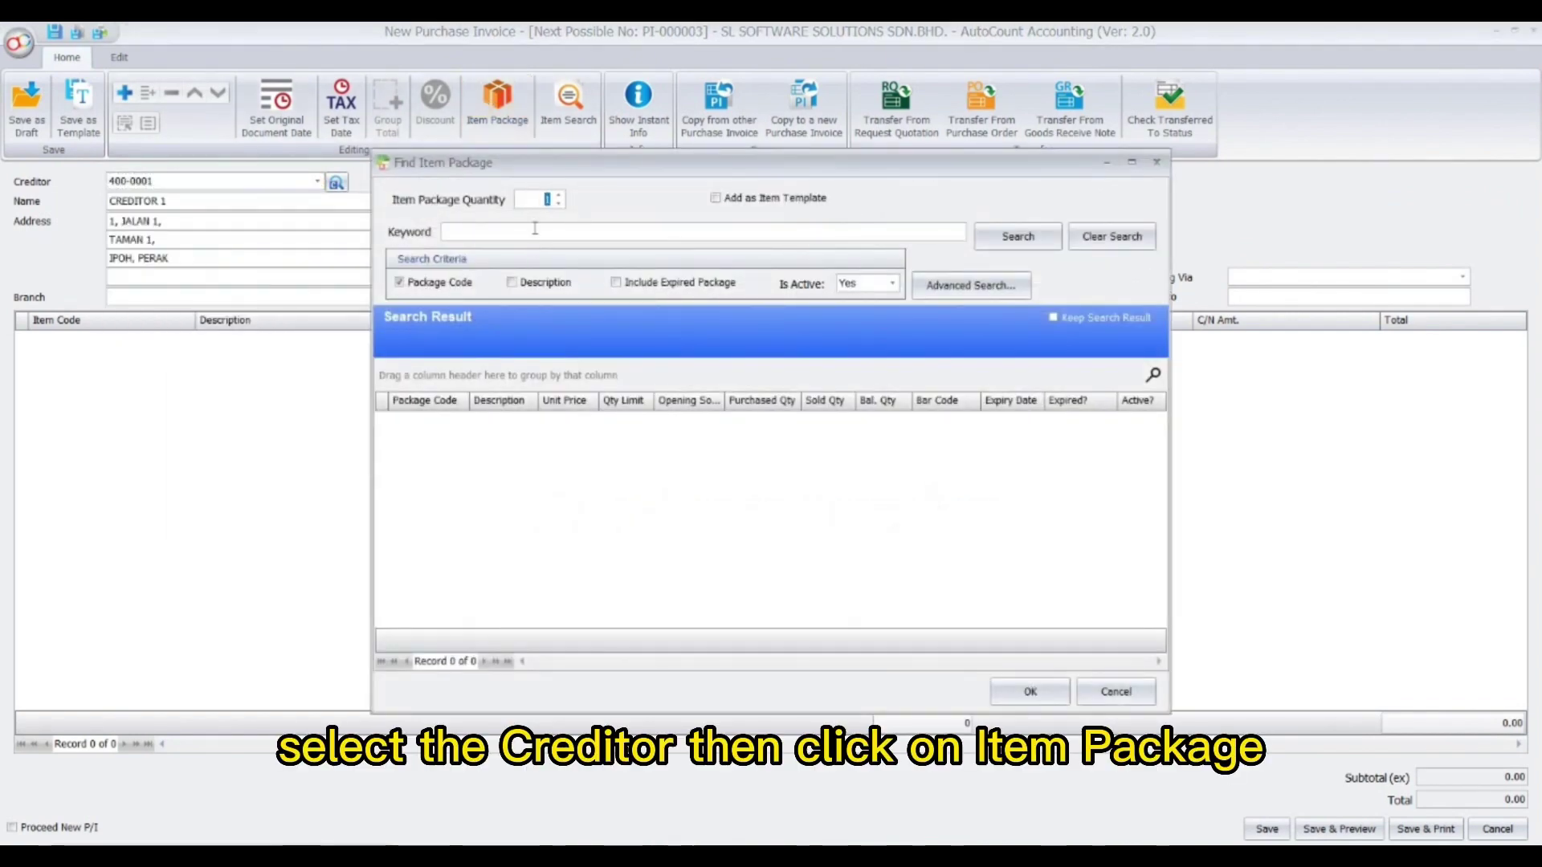
{"action": "type", "text": "AAA"}
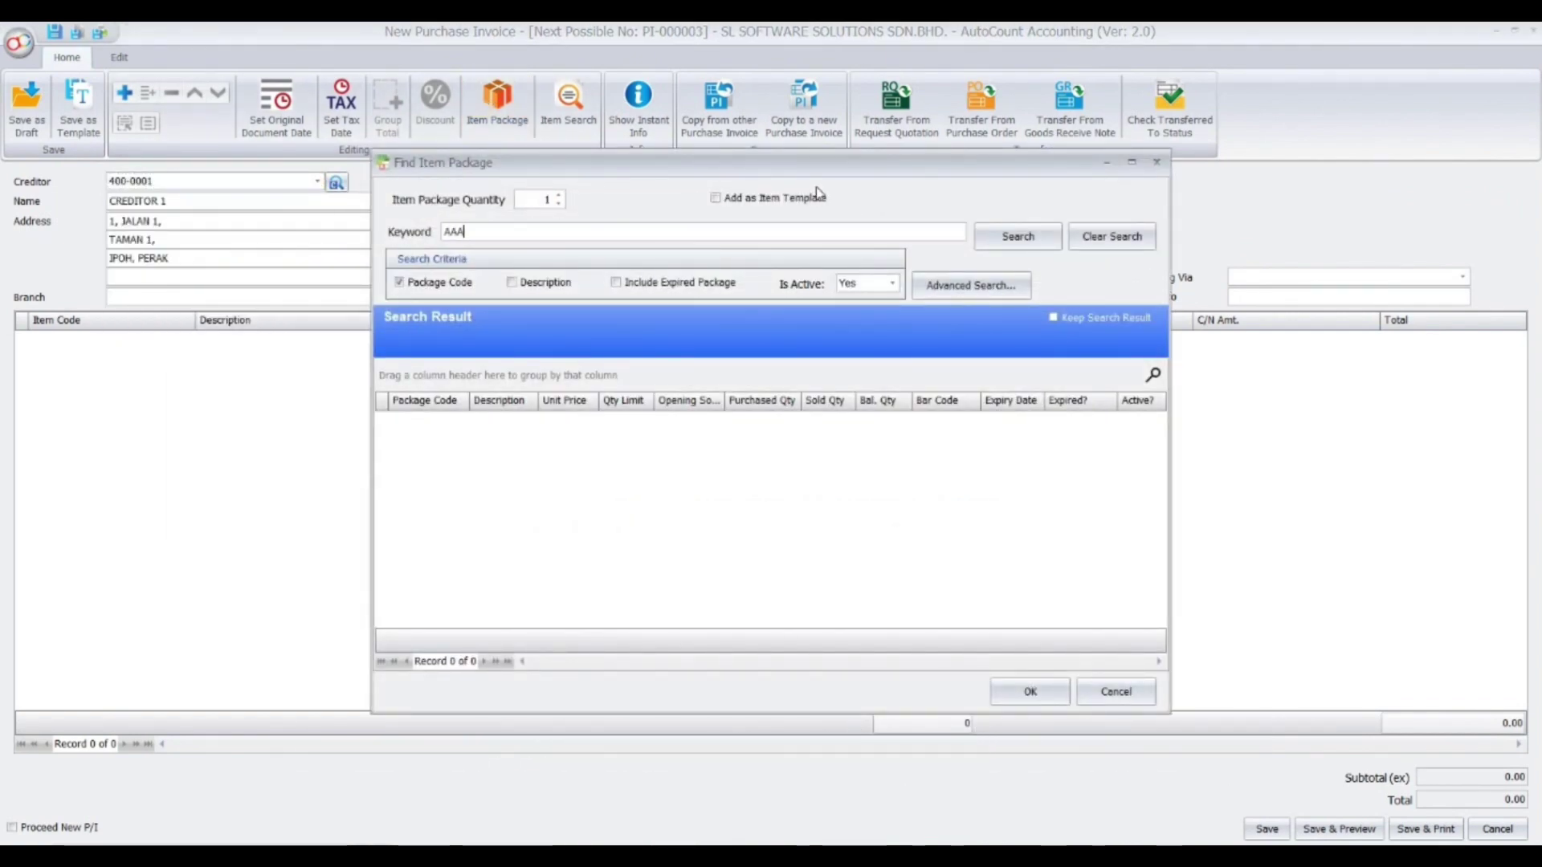
{"action": "left_click", "coordinate": [995, 237]}
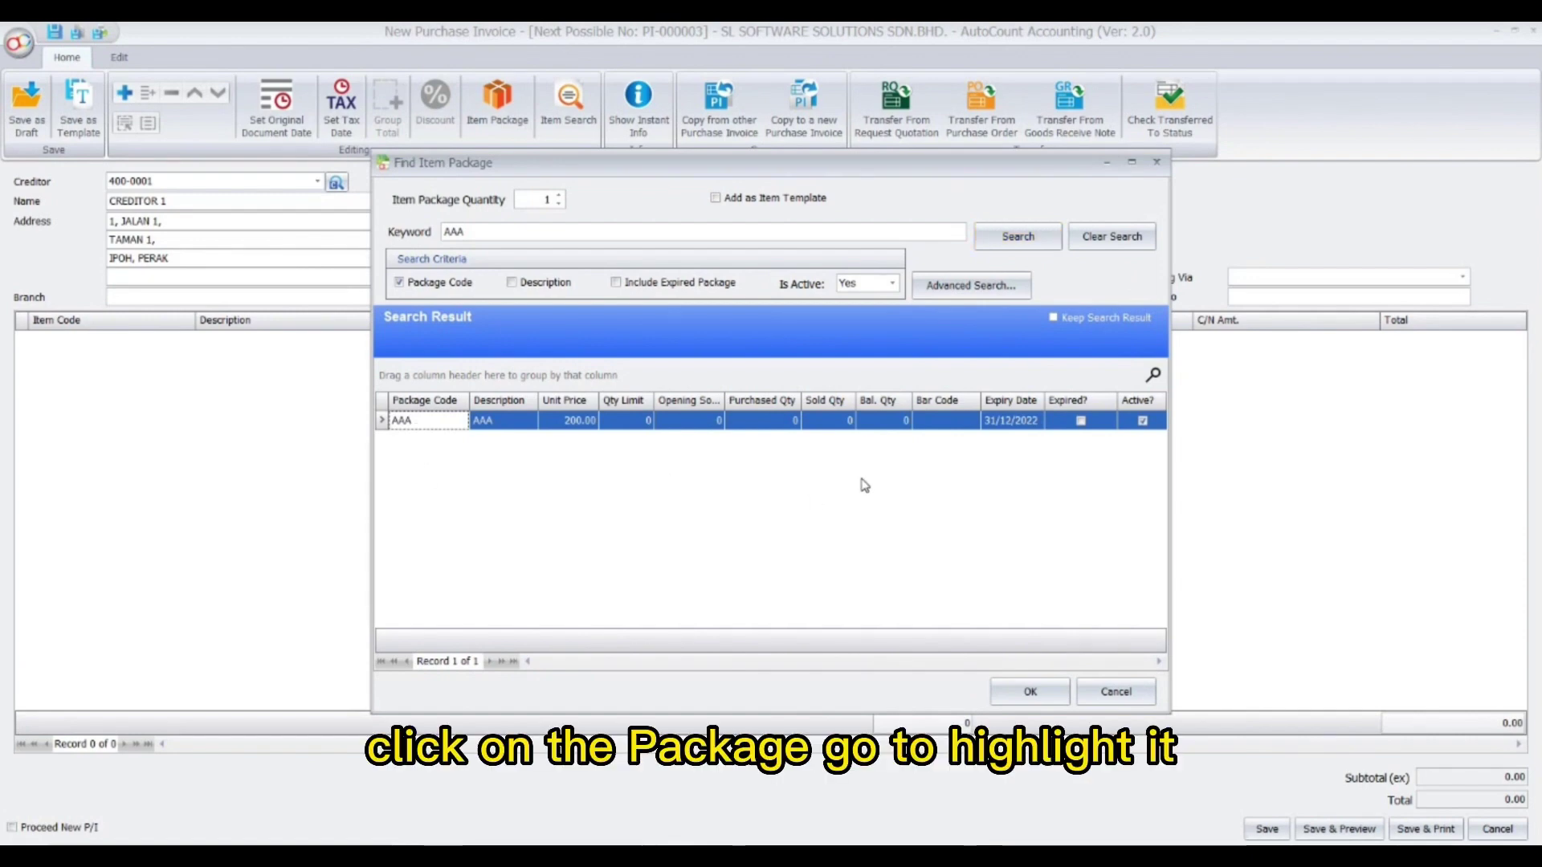
{"action": "left_click", "coordinate": [1030, 692]}
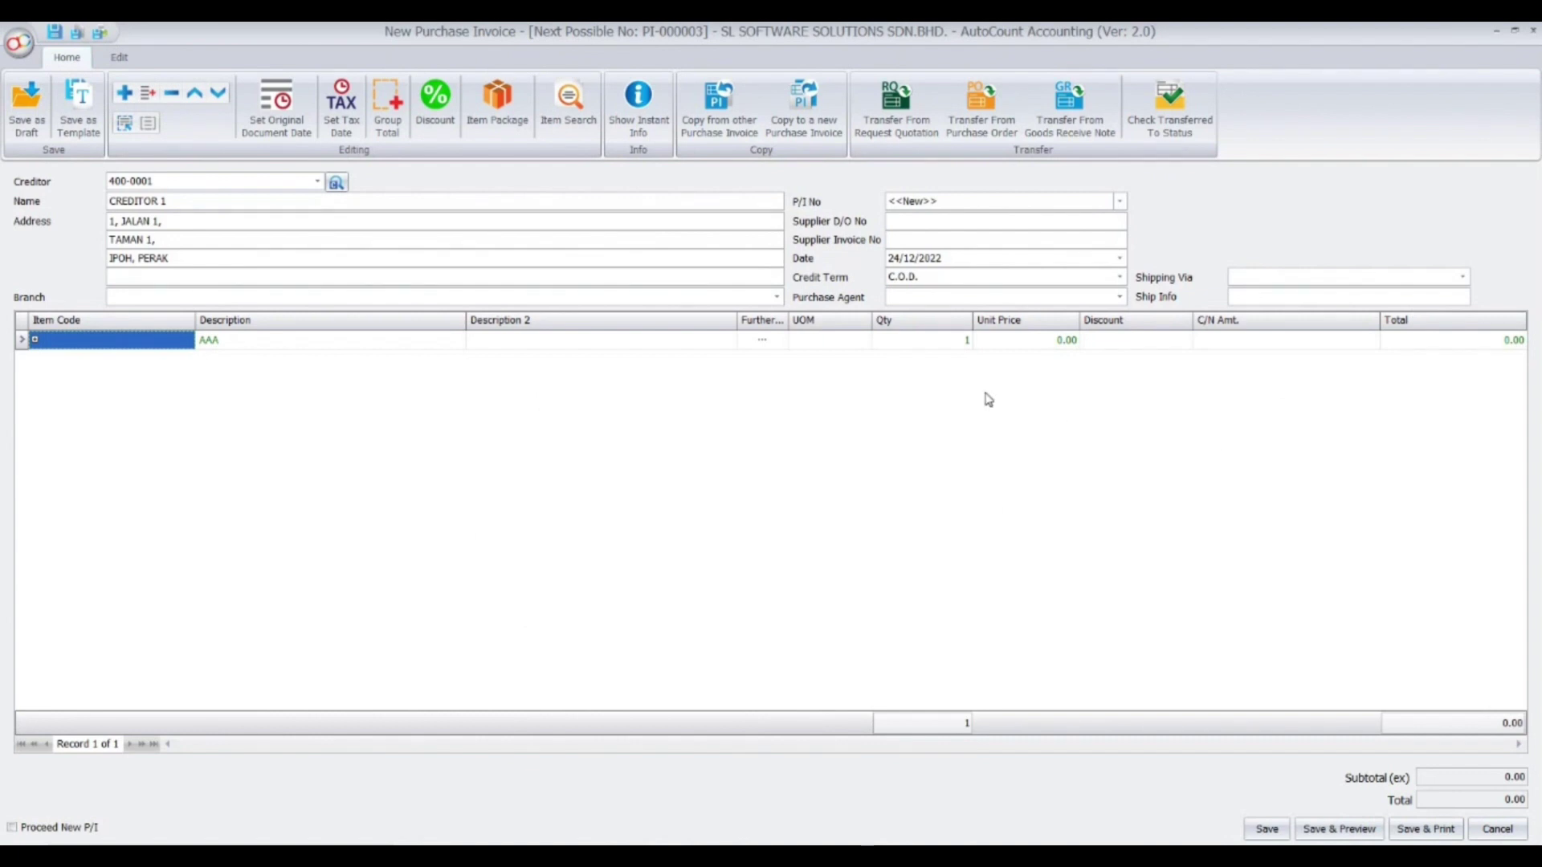
- Expand package AAA's details and set unit prices 5.00 for ITEM A1, 2.00 for ITEM B1
{"action": "left_click", "coordinate": [36, 340]}
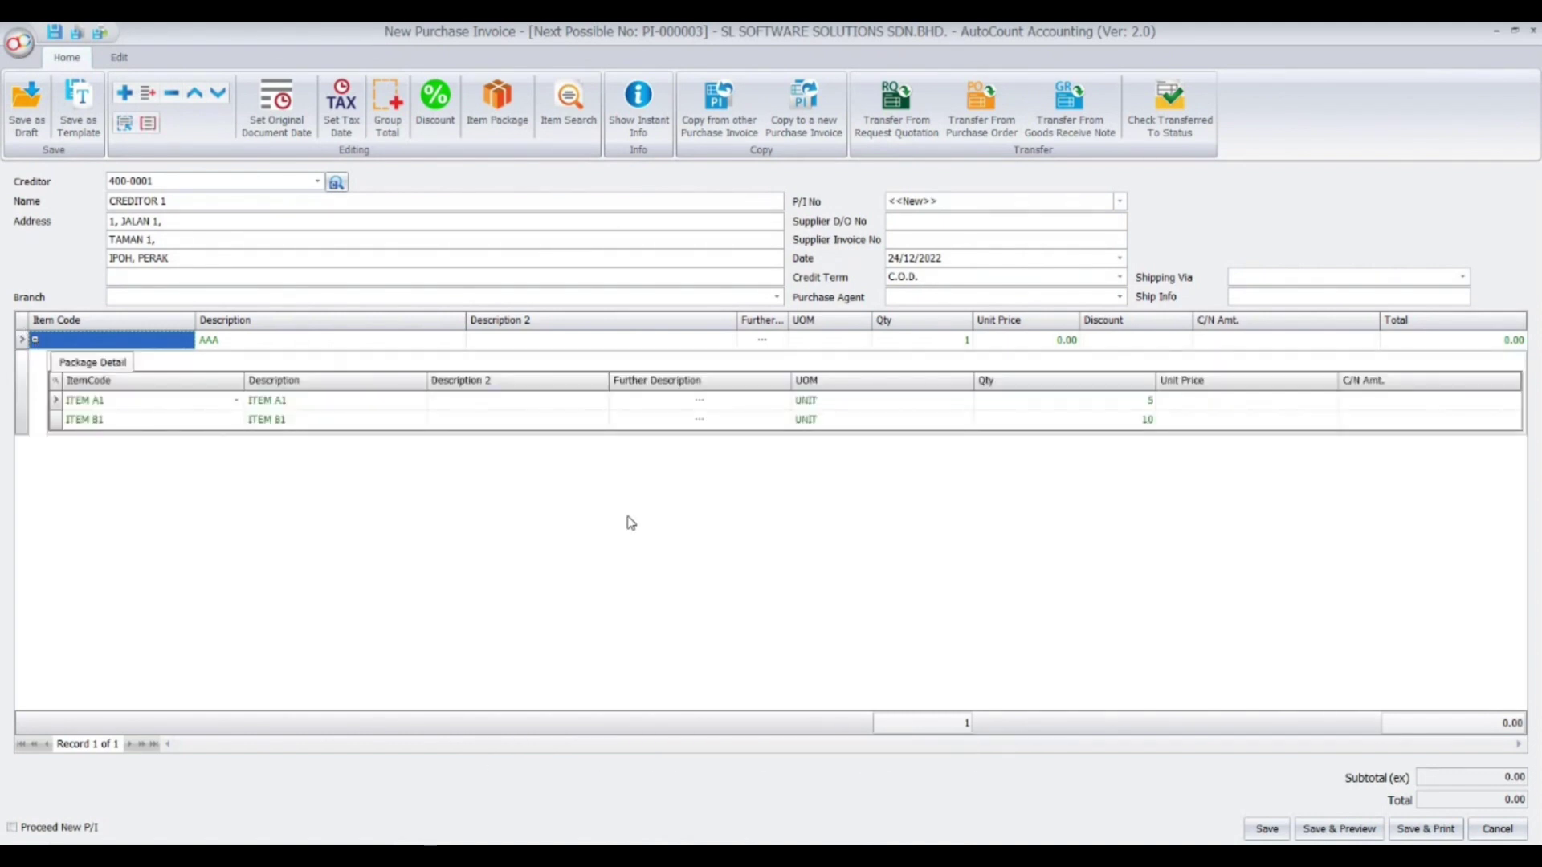
{"action": "left_click", "coordinate": [1239, 401]}
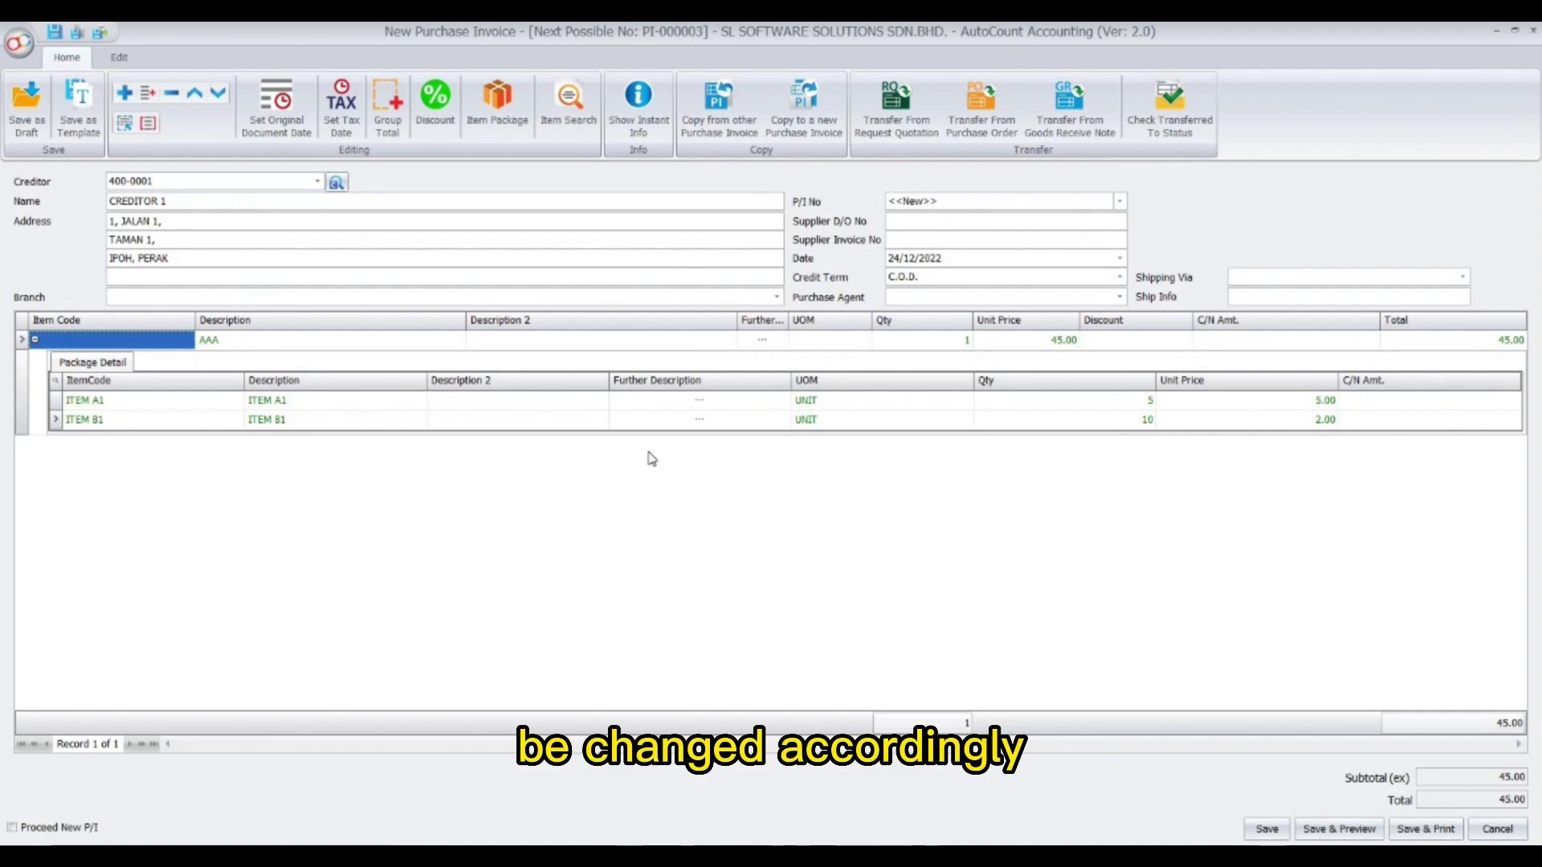
- Set the package AAA line to quantity 5 at 45.00 and recheck its component rows
{"action": "left_click", "coordinate": [954, 341]}
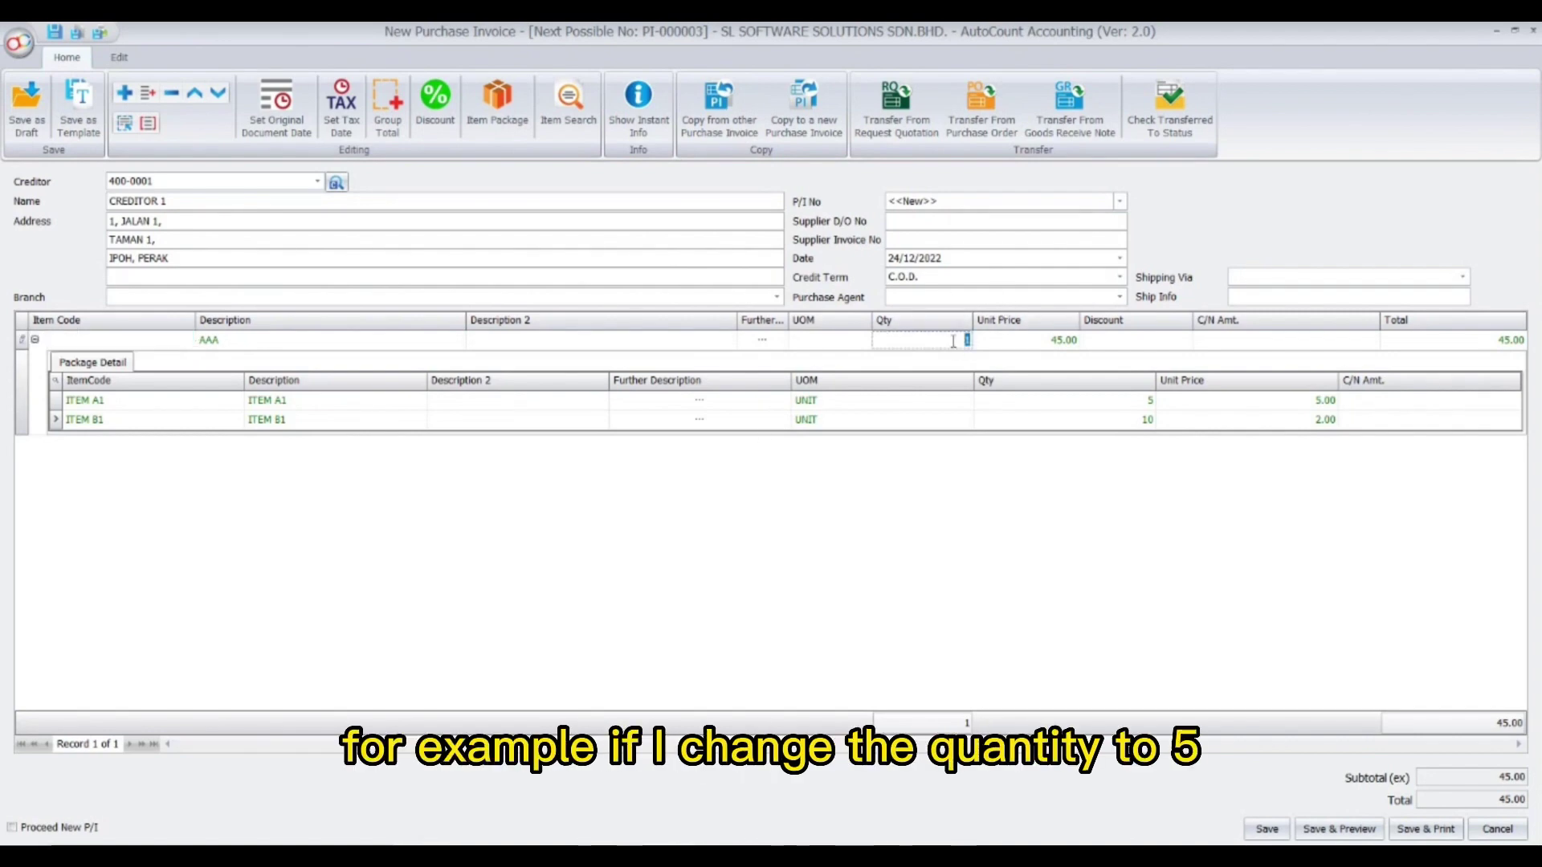
{"action": "key", "text": "Tab"}
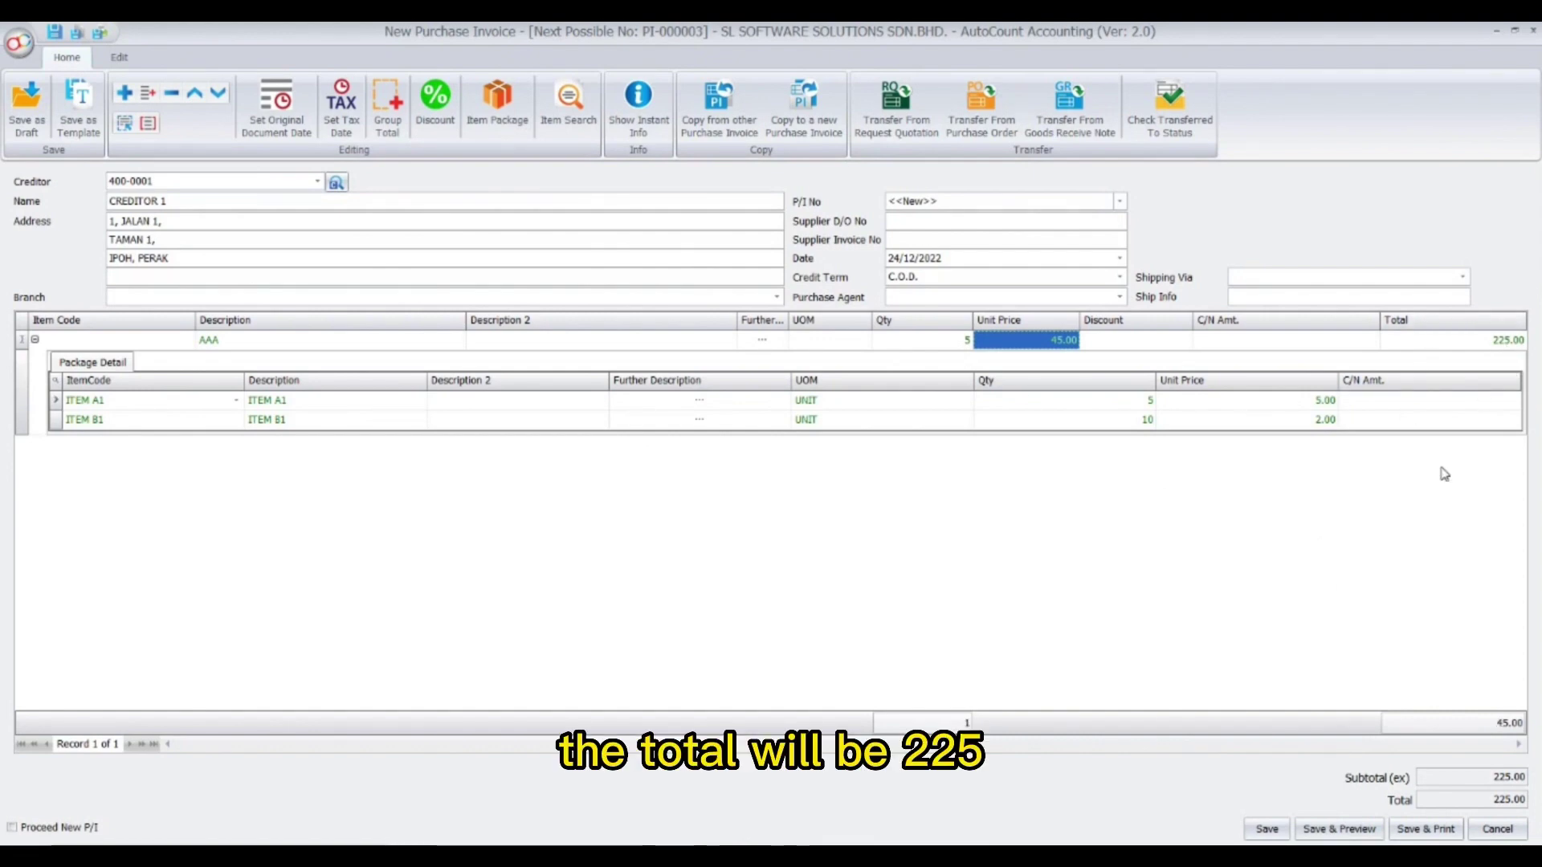
{"action": "key", "text": "Home"}
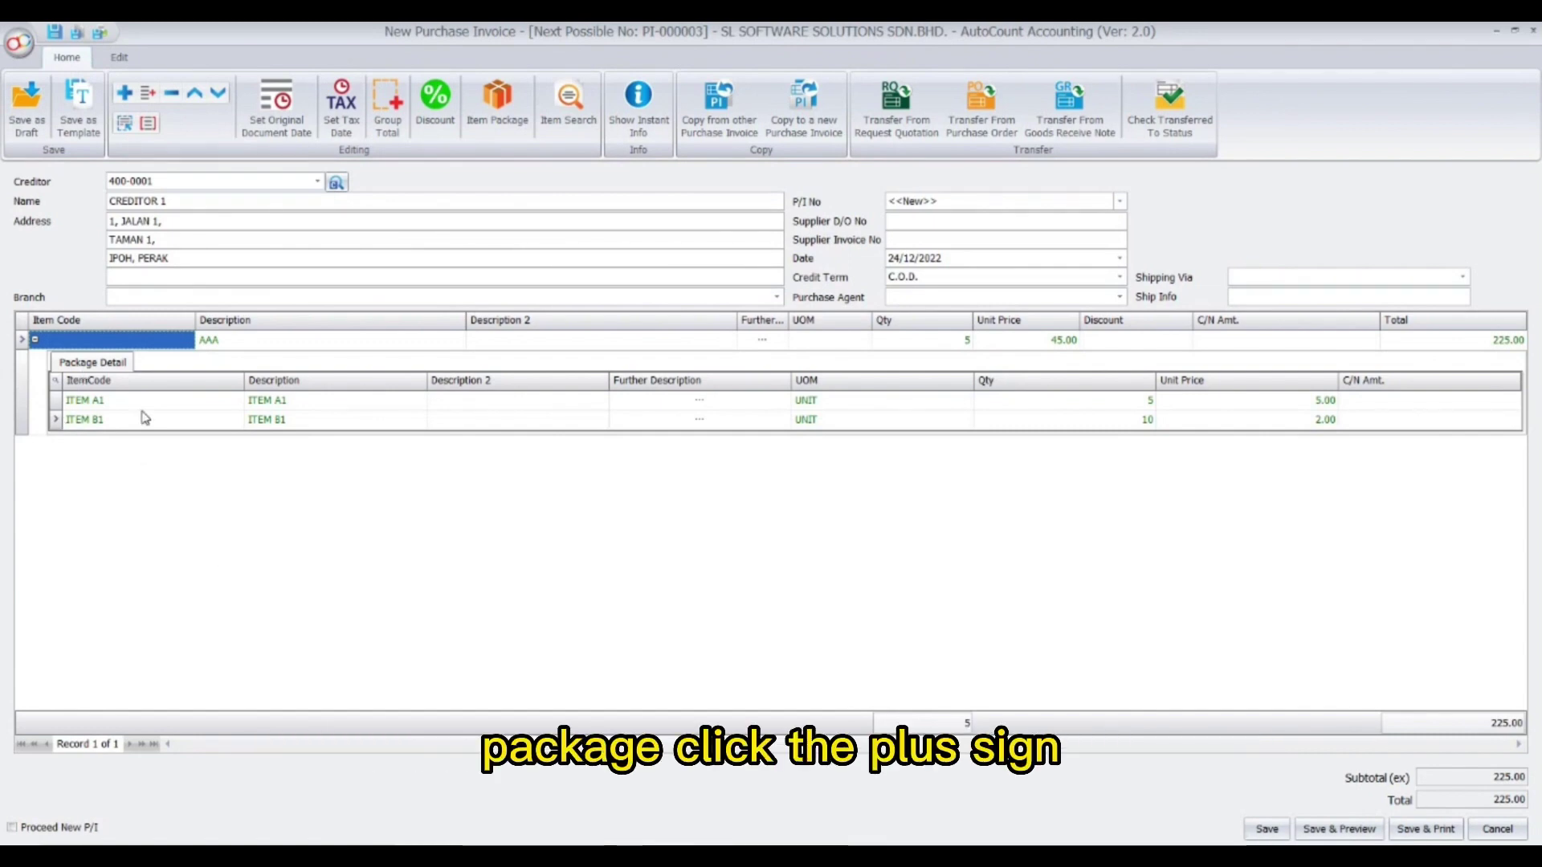
{"action": "left_click", "coordinate": [35, 339]}
{"action": "left_click", "coordinate": [34, 339]}
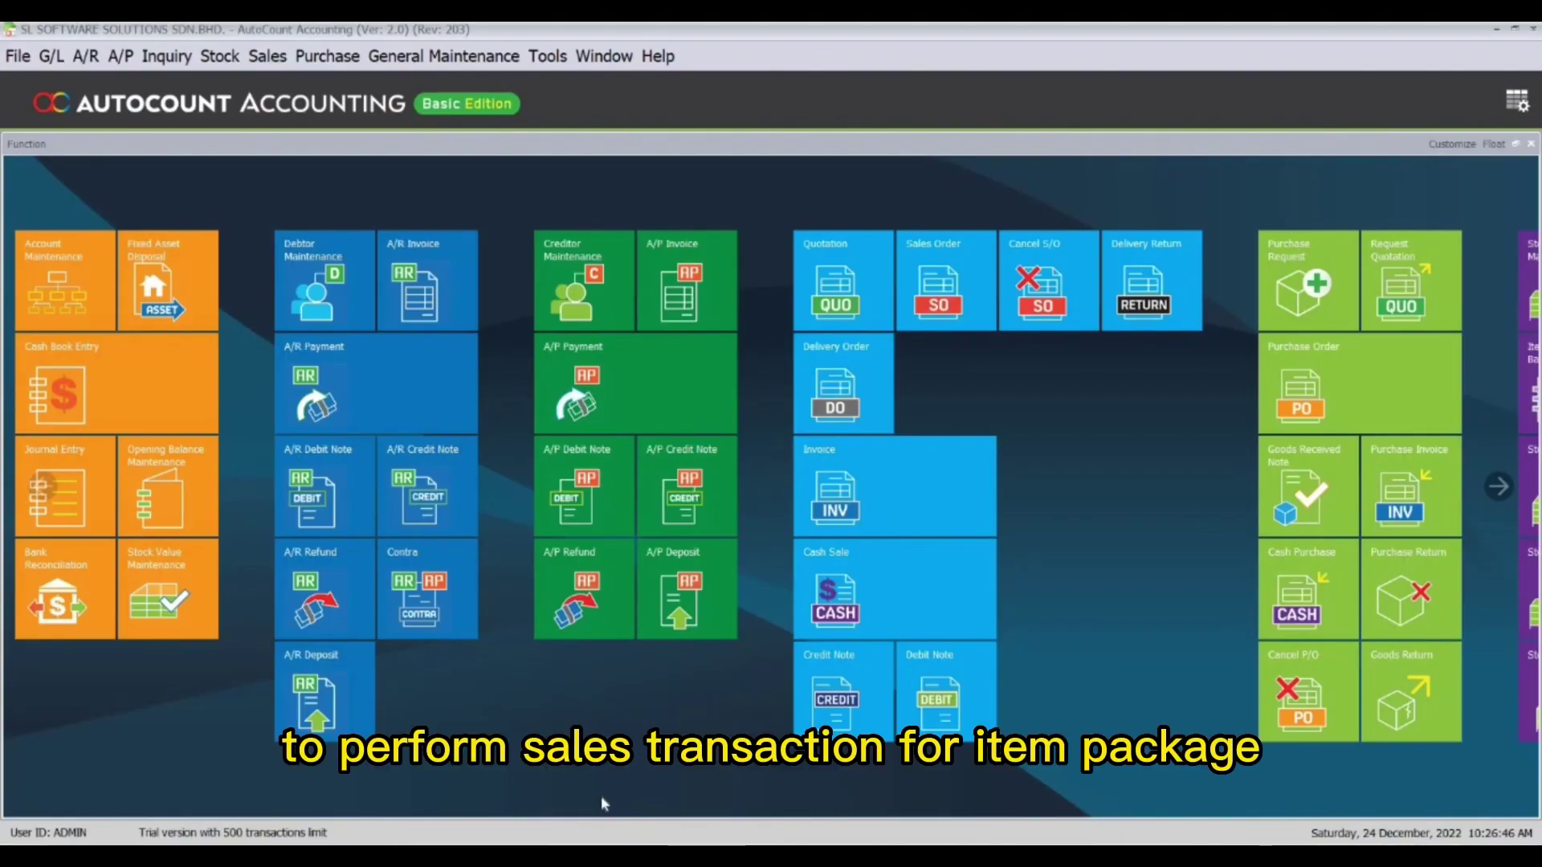
- Start a new maximized sales invoice from Sales > Invoice for debtor DEBTOR Z
{"action": "left_click", "coordinate": [268, 56]}
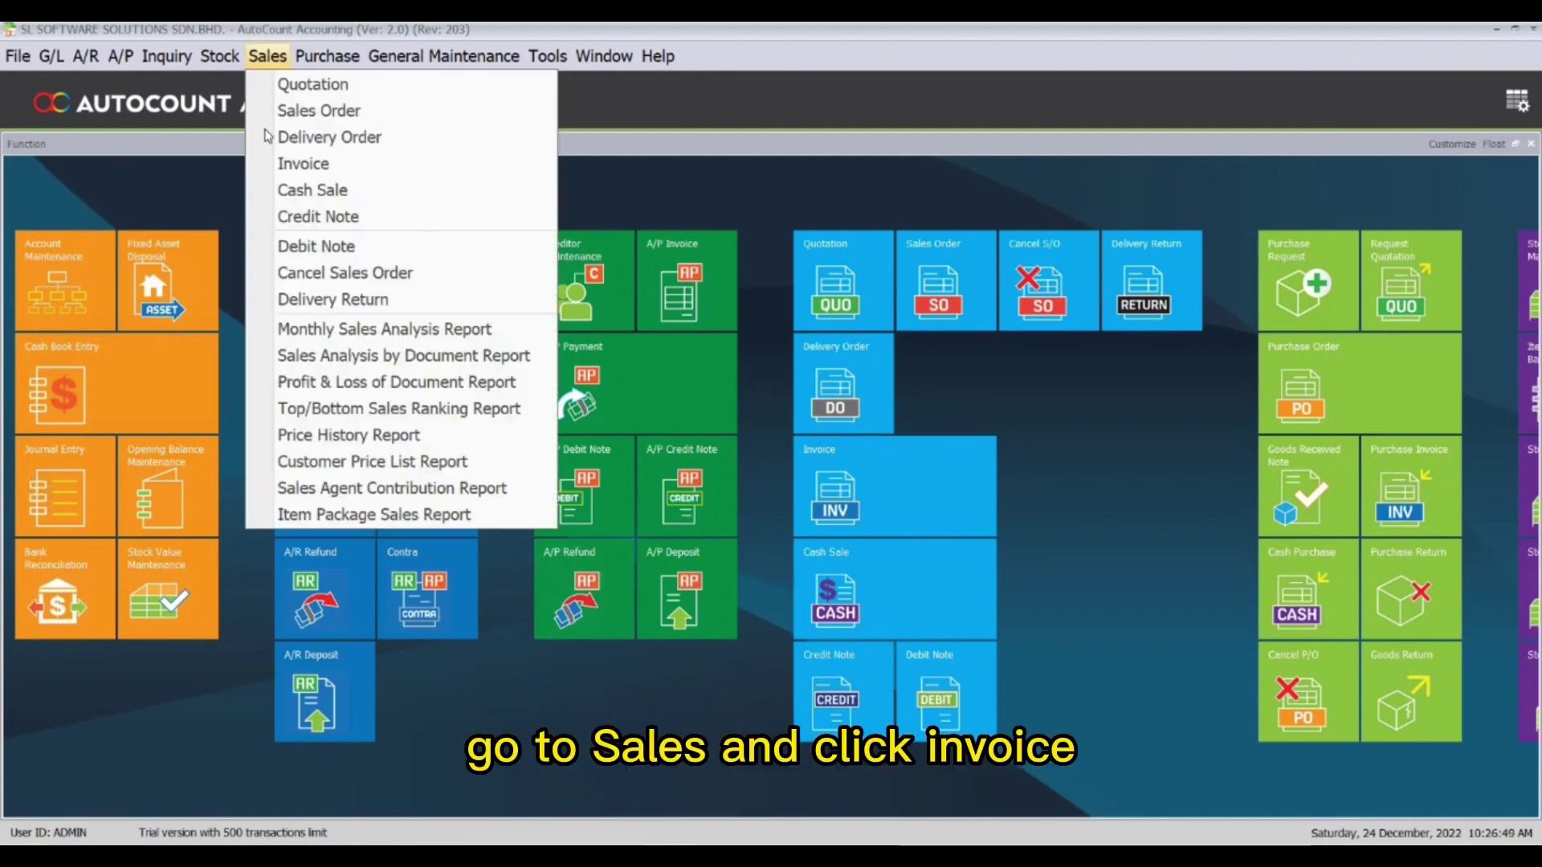
{"action": "left_click", "coordinate": [264, 167]}
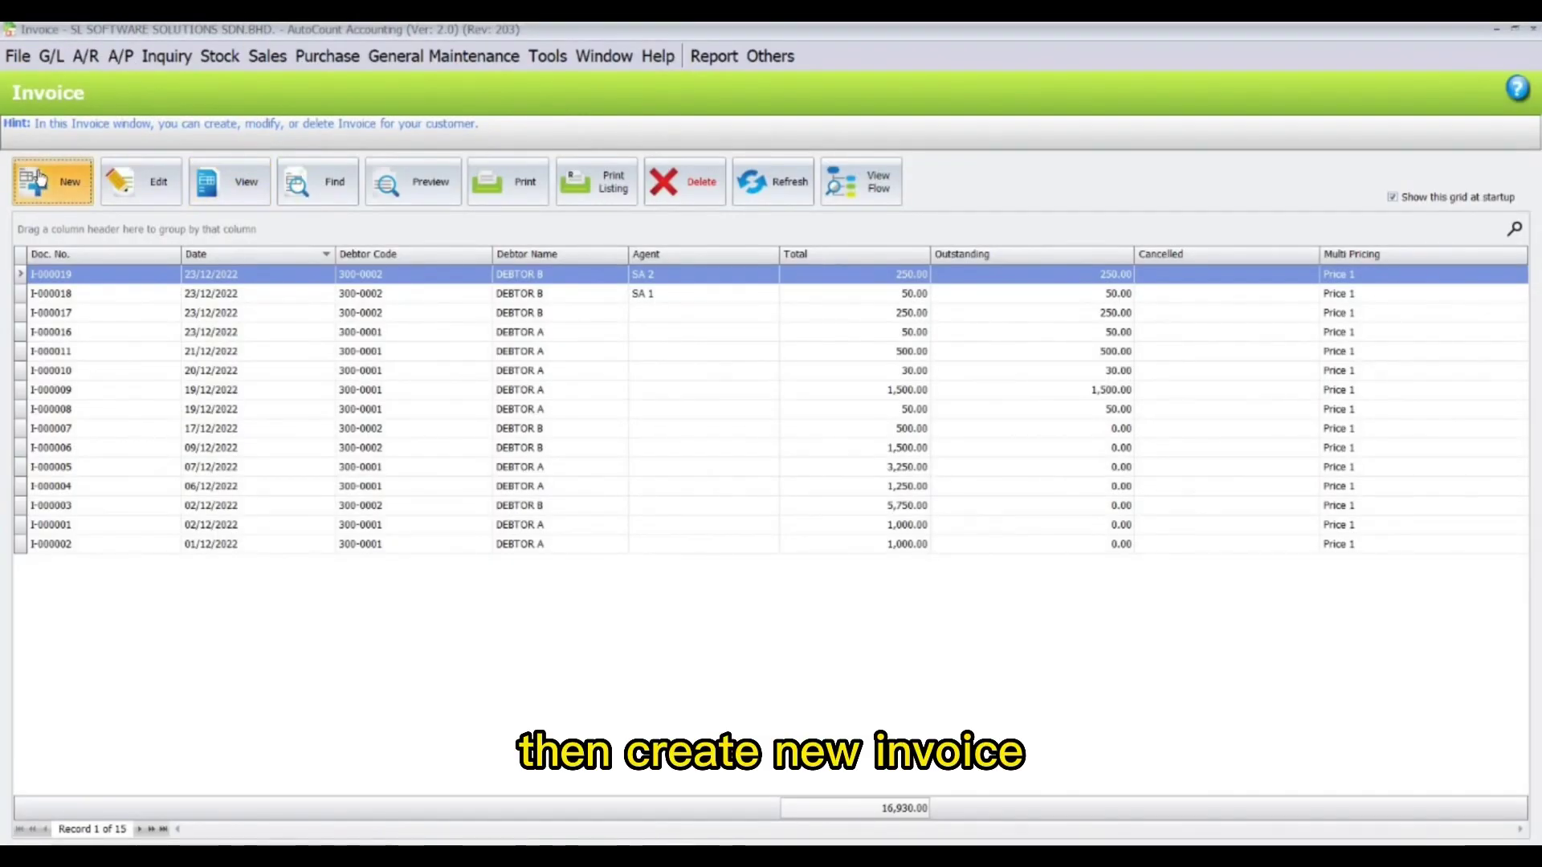
{"action": "left_click", "coordinate": [36, 182]}
{"action": "left_click", "coordinate": [1244, 115]}
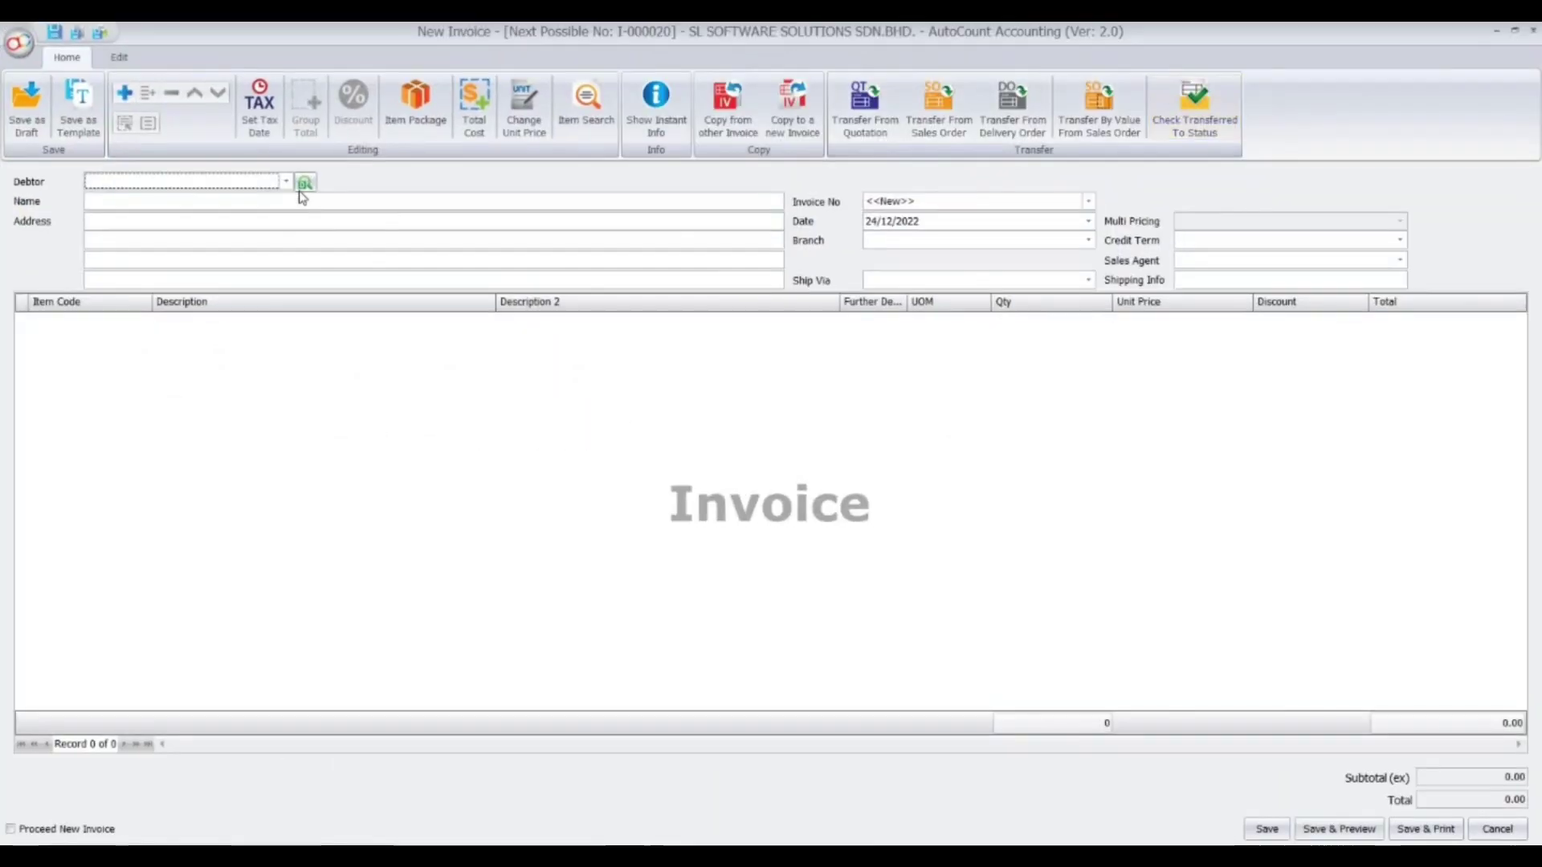
{"action": "left_click", "coordinate": [287, 182]}
{"action": "left_click", "coordinate": [282, 311]}
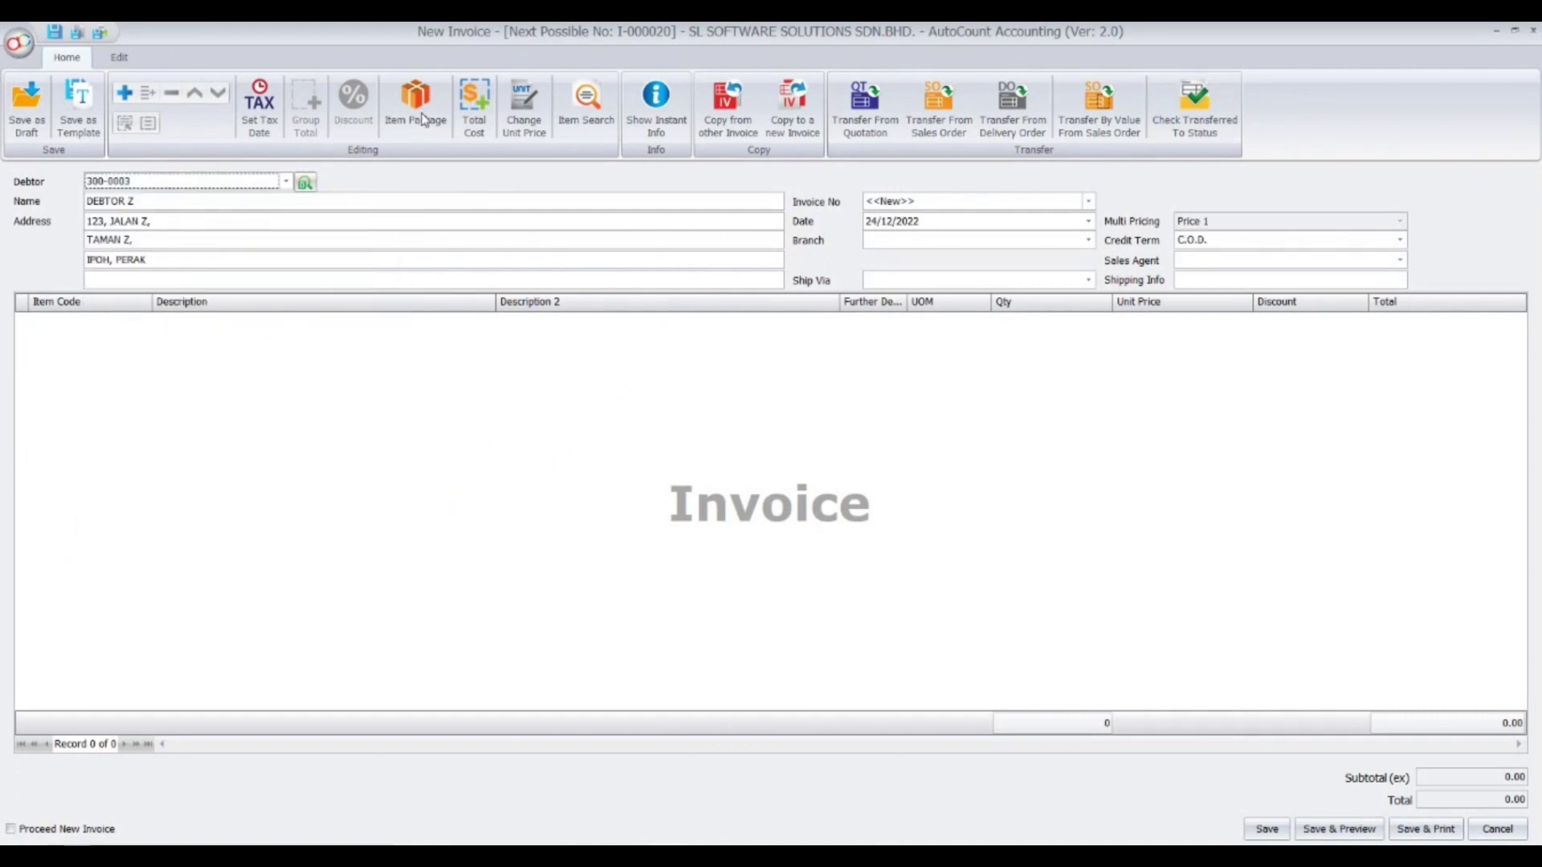
{"action": "left_click", "coordinate": [416, 105]}
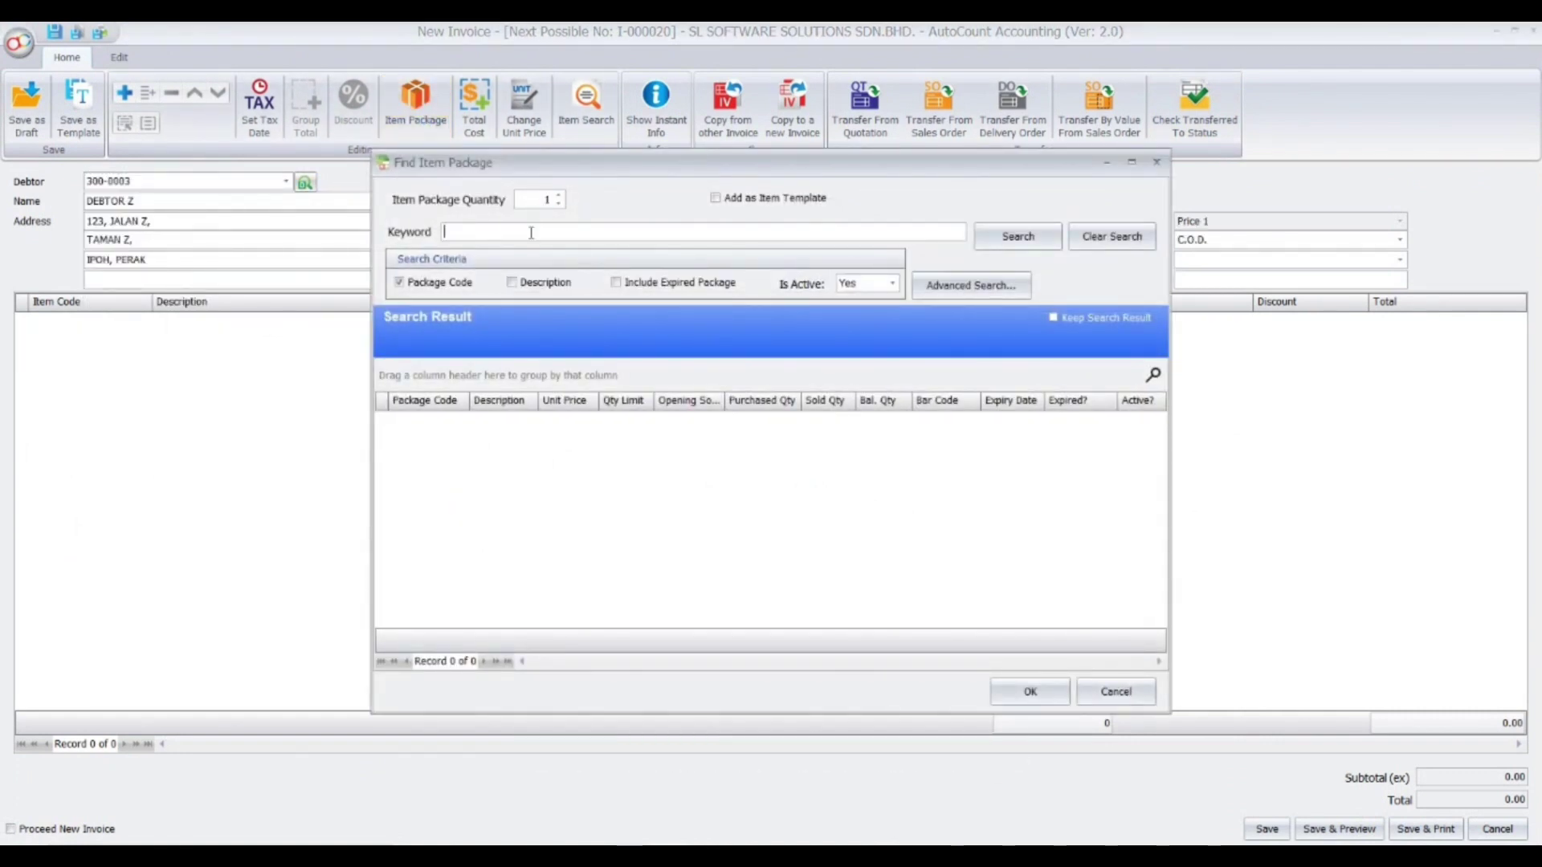
- Add package AAA with quantity 2 to the sales invoice and save it at 400.00
{"action": "type", "text": "AAA"}
{"action": "left_click", "coordinate": [1033, 239]}
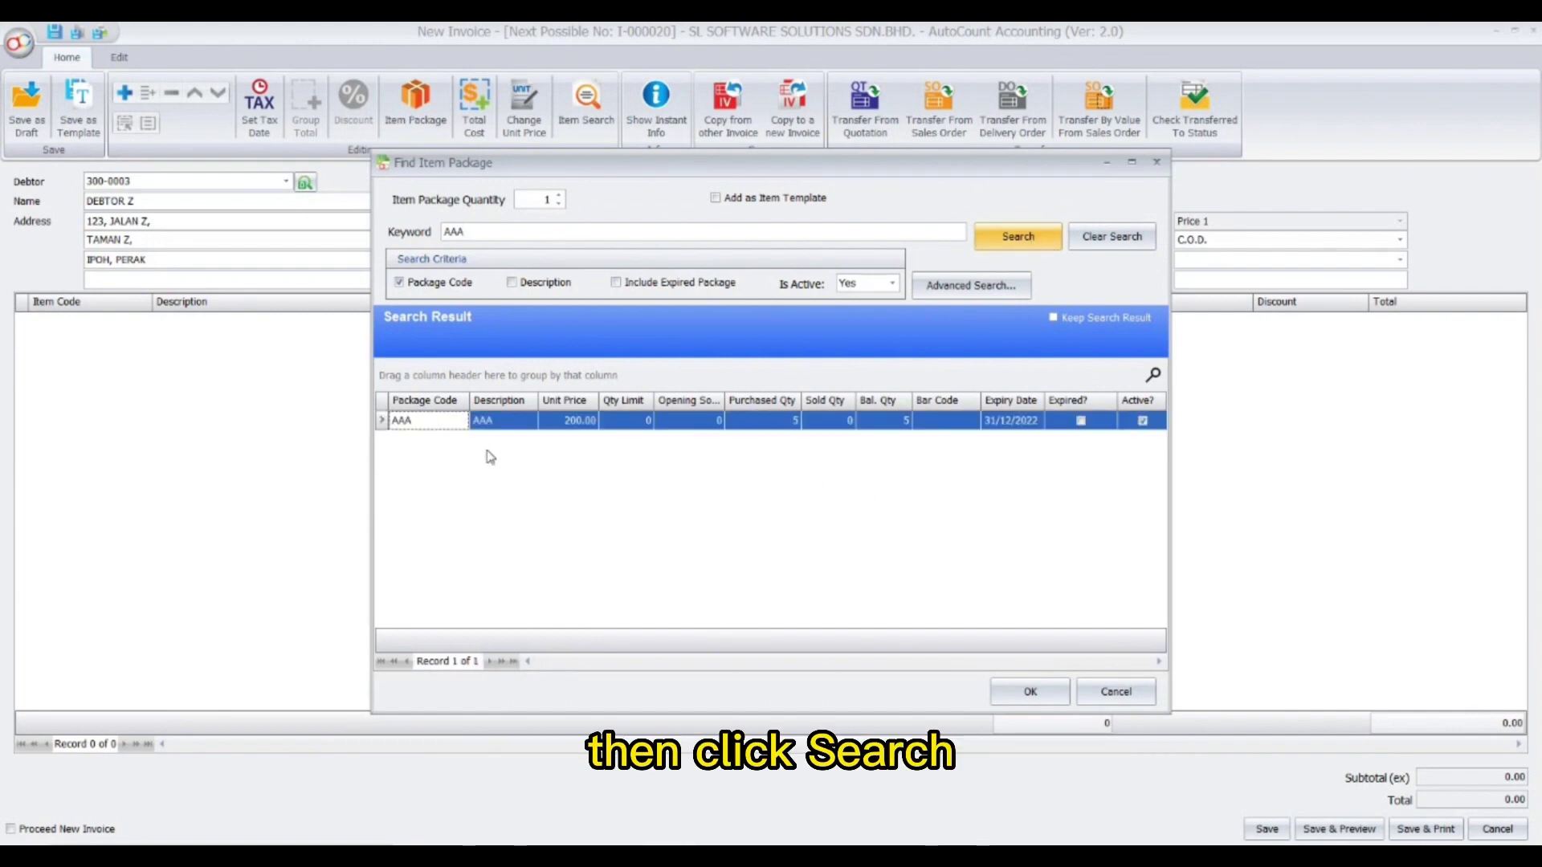
{"action": "left_click", "coordinate": [1043, 687]}
{"action": "left_click", "coordinate": [1034, 320]}
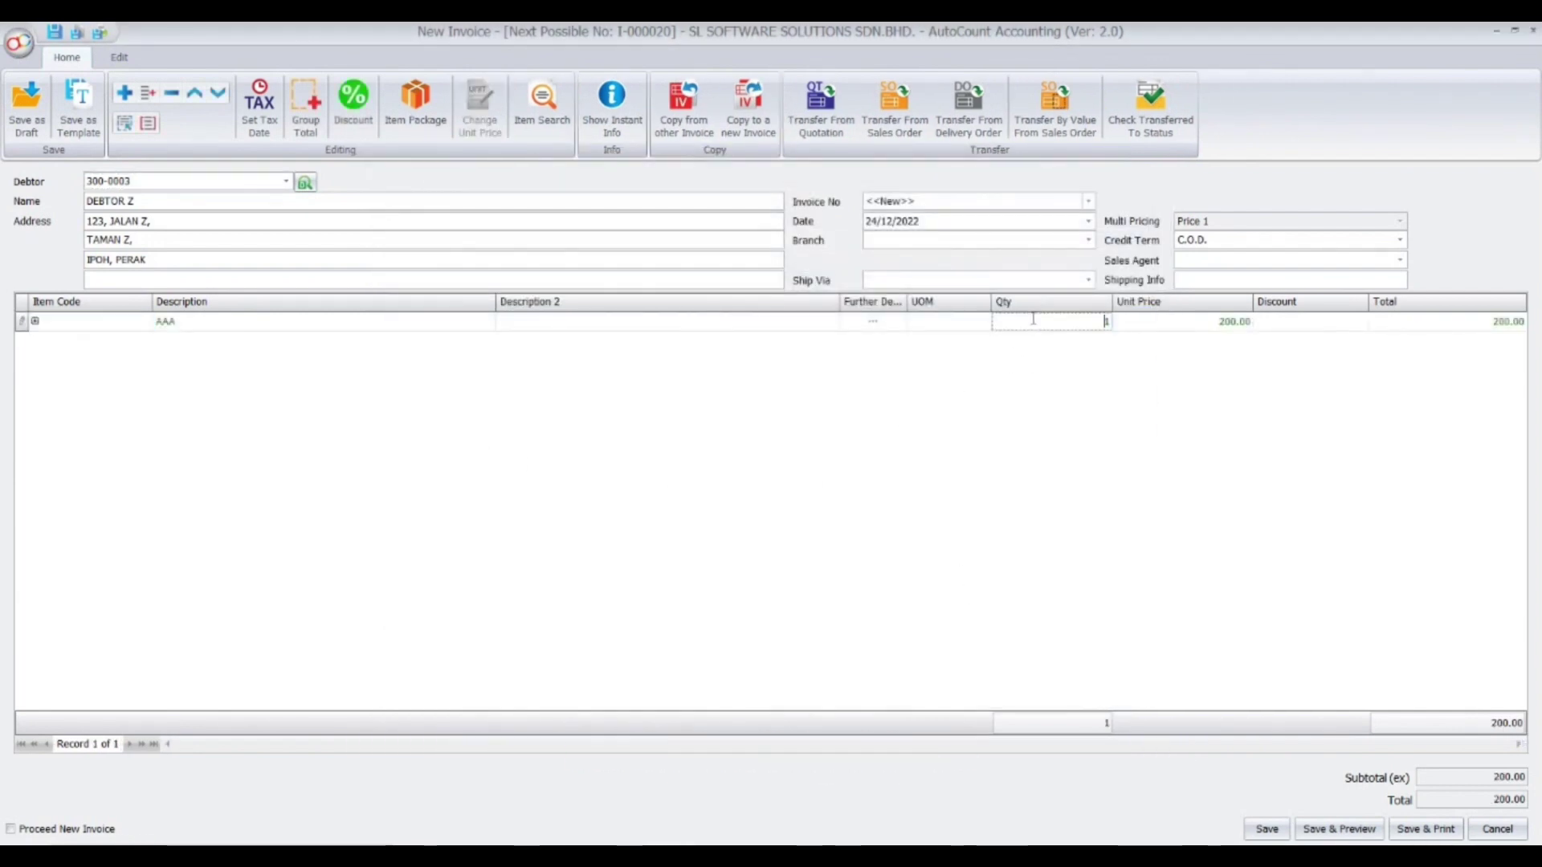
{"action": "type", "text": "2"}
{"action": "key", "text": "Return"}
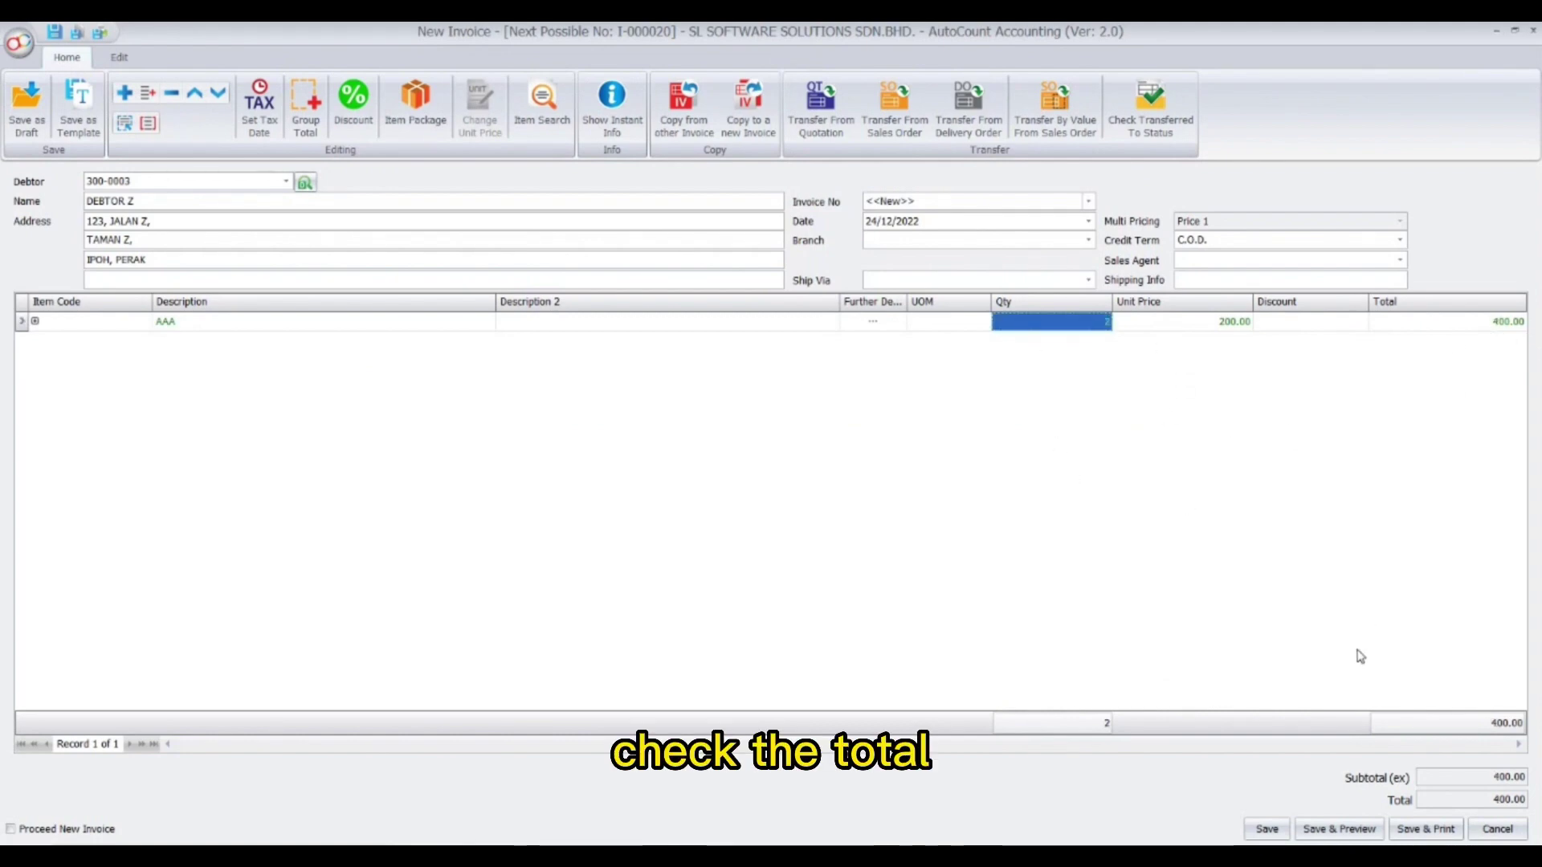
{"action": "left_click", "coordinate": [1258, 829]}
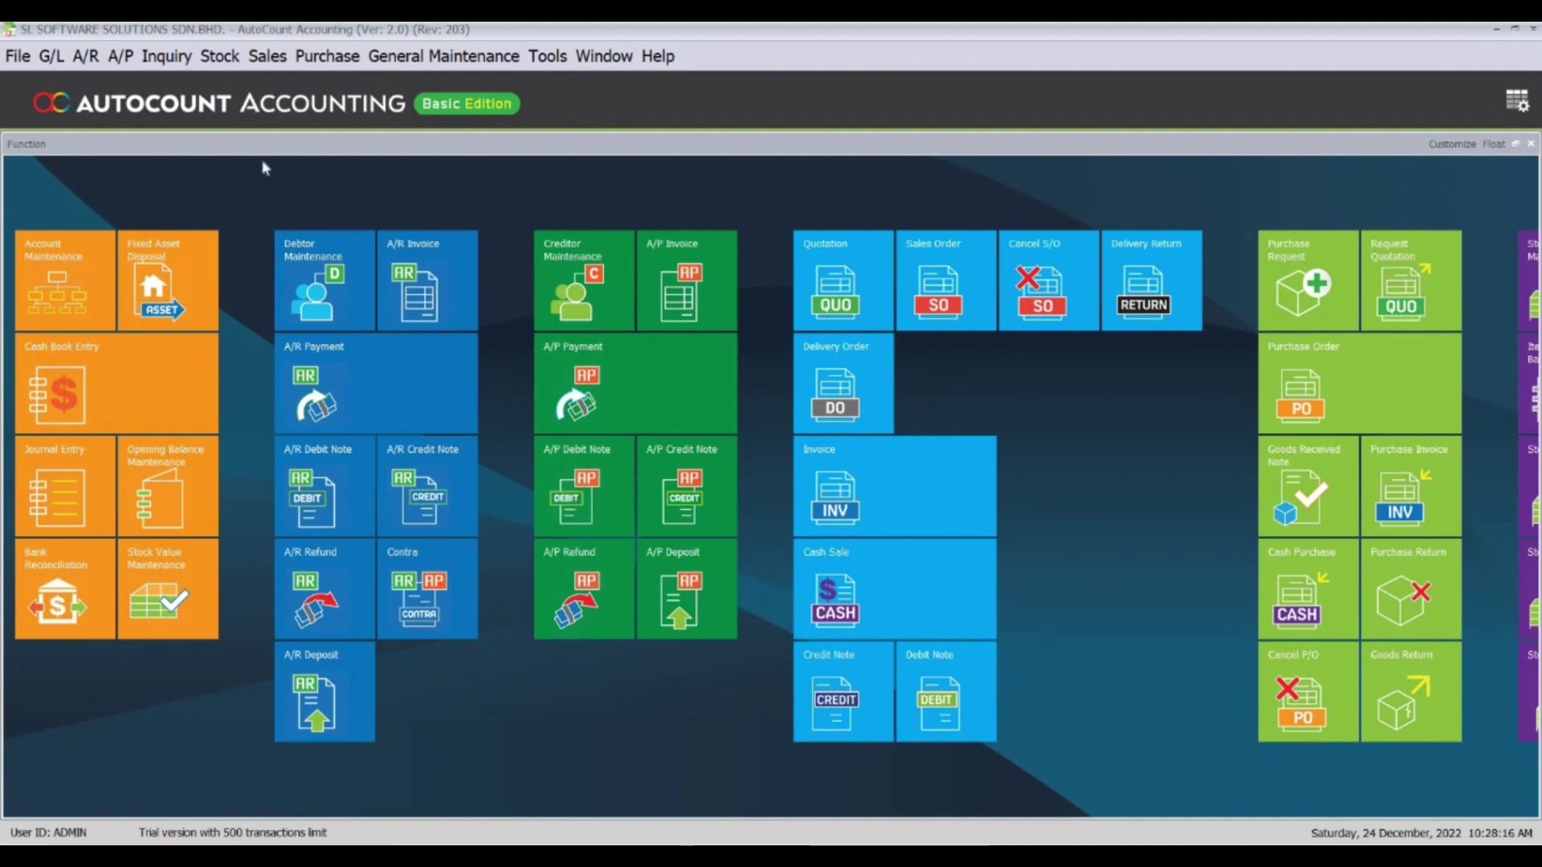
{"action": "left_click", "coordinate": [224, 60]}
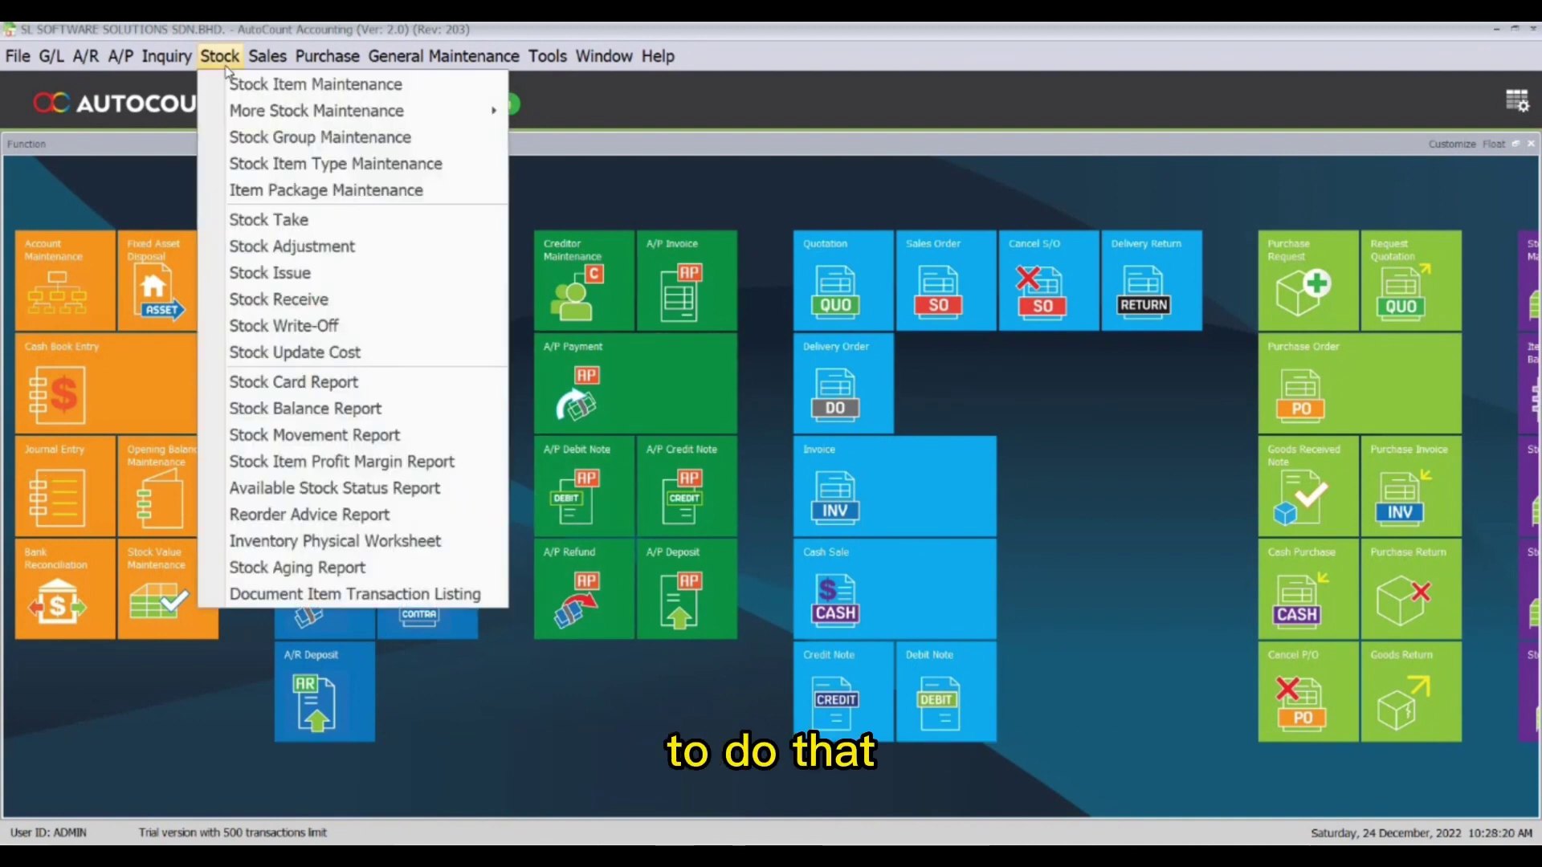
{"action": "left_click", "coordinate": [257, 191]}
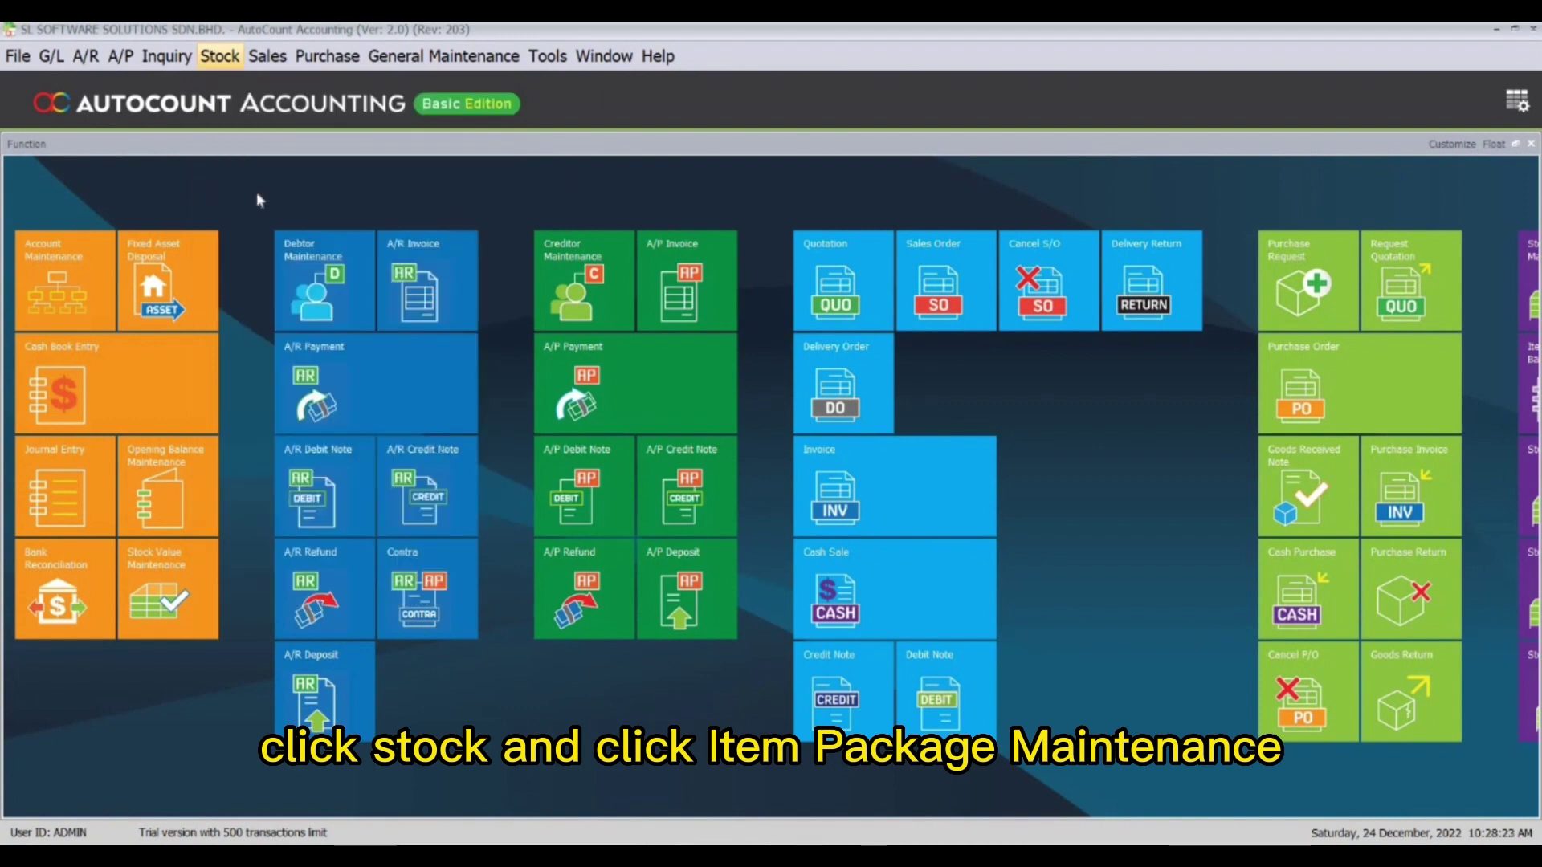
{"action": "left_click", "coordinate": [1240, 91]}
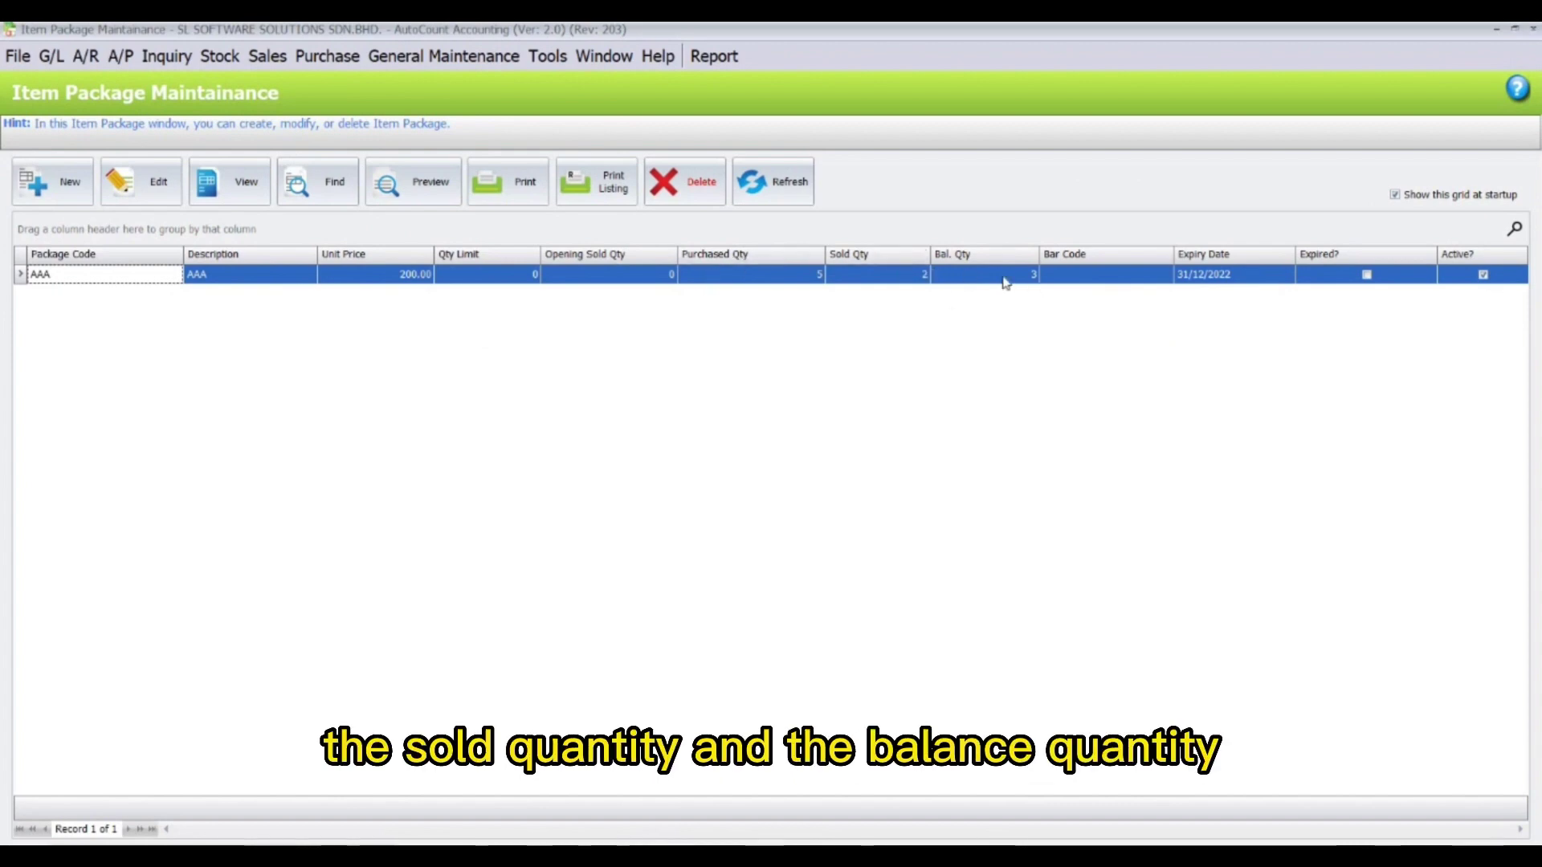
{"action": "left_click", "coordinate": [1534, 31]}
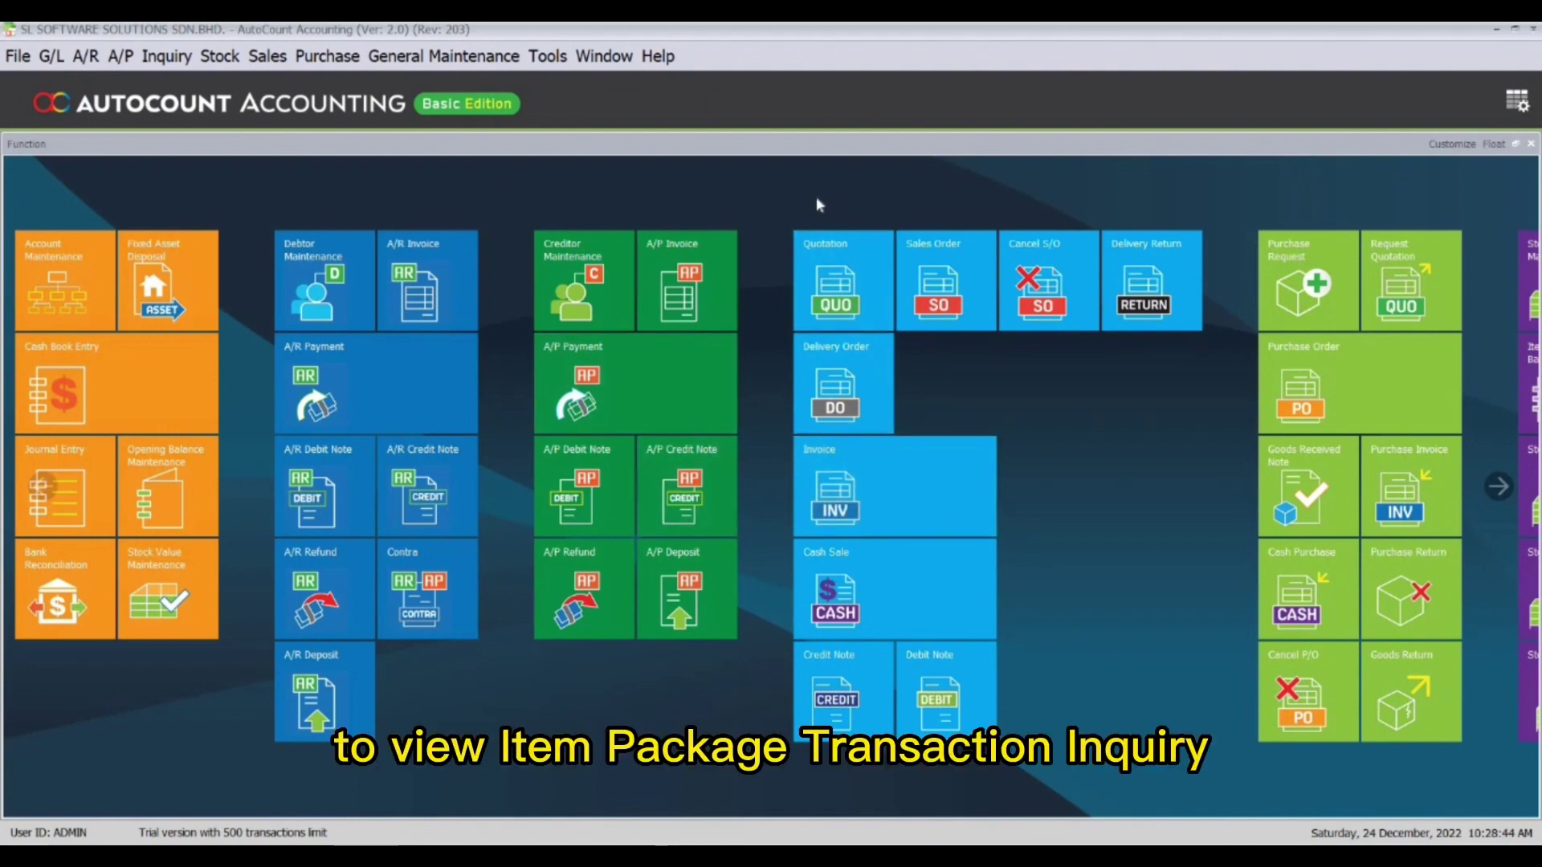
{"action": "left_click", "coordinate": [153, 59]}
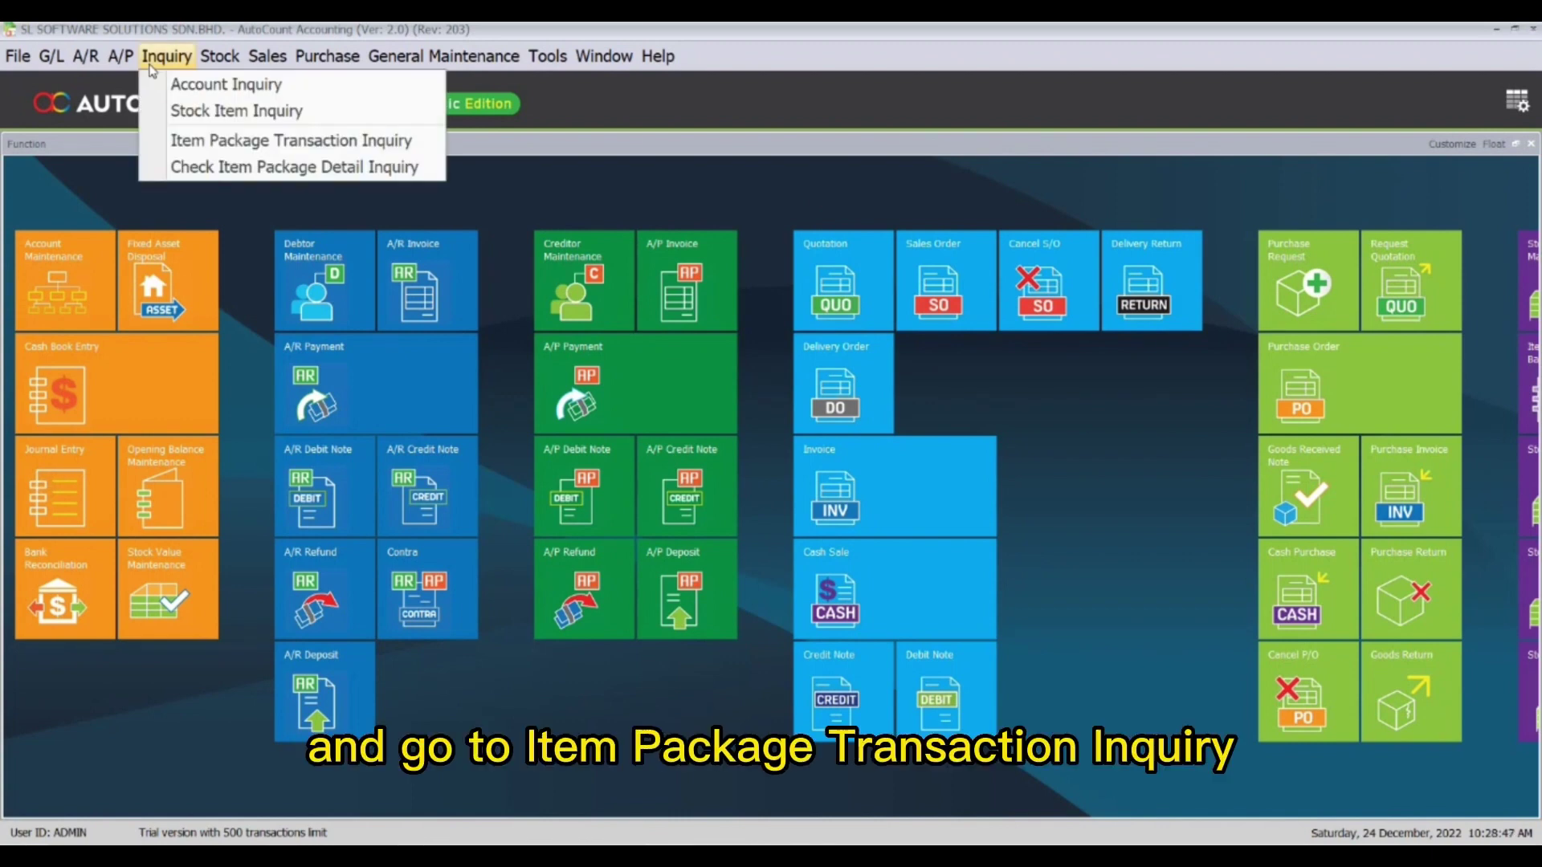
{"action": "left_click", "coordinate": [166, 141]}
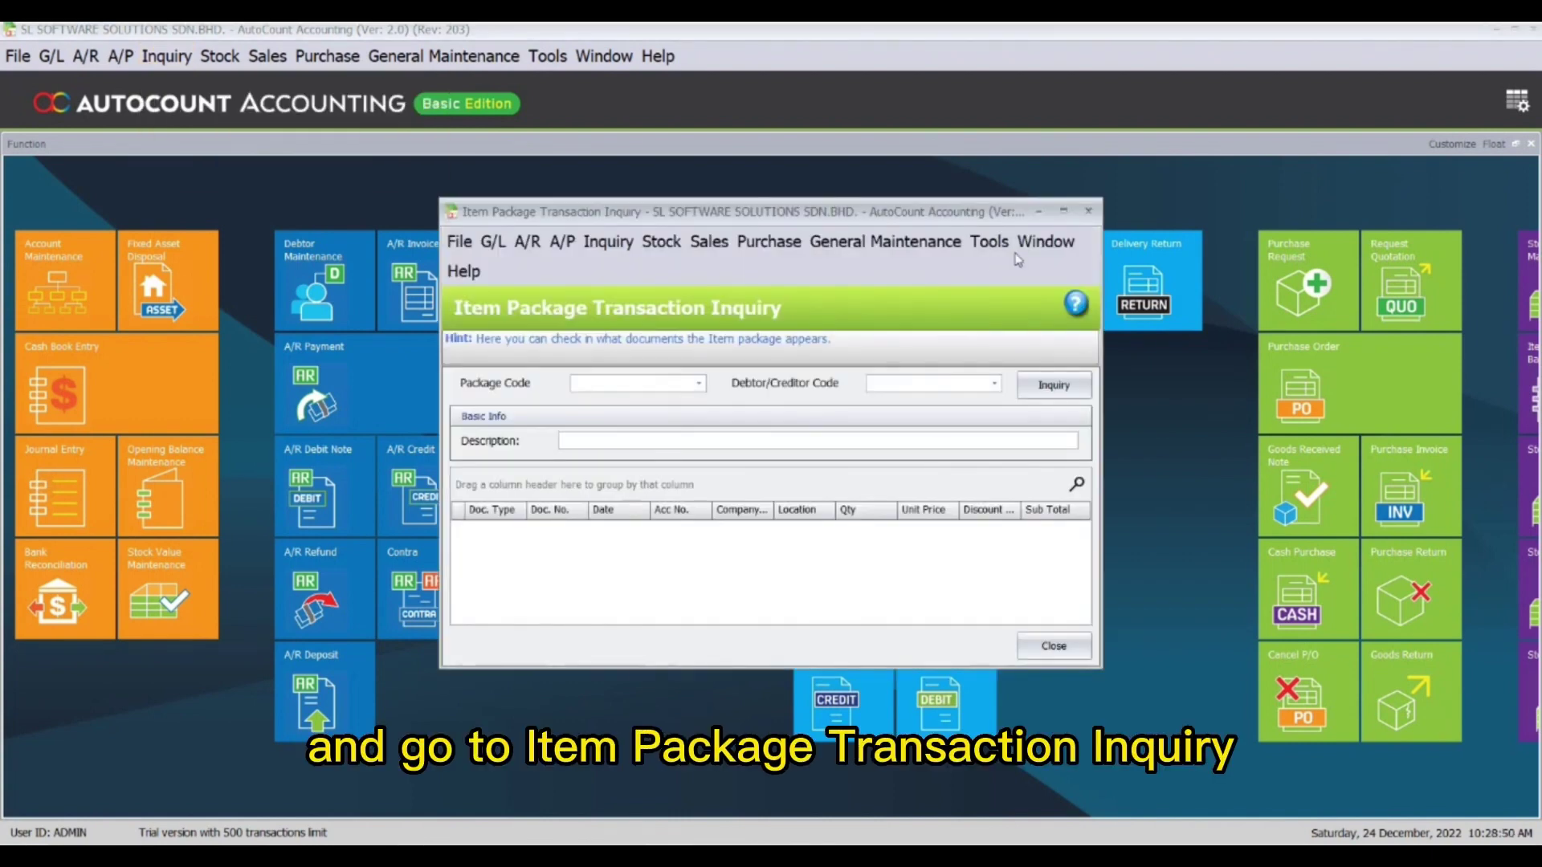
{"action": "left_click", "coordinate": [1064, 210]}
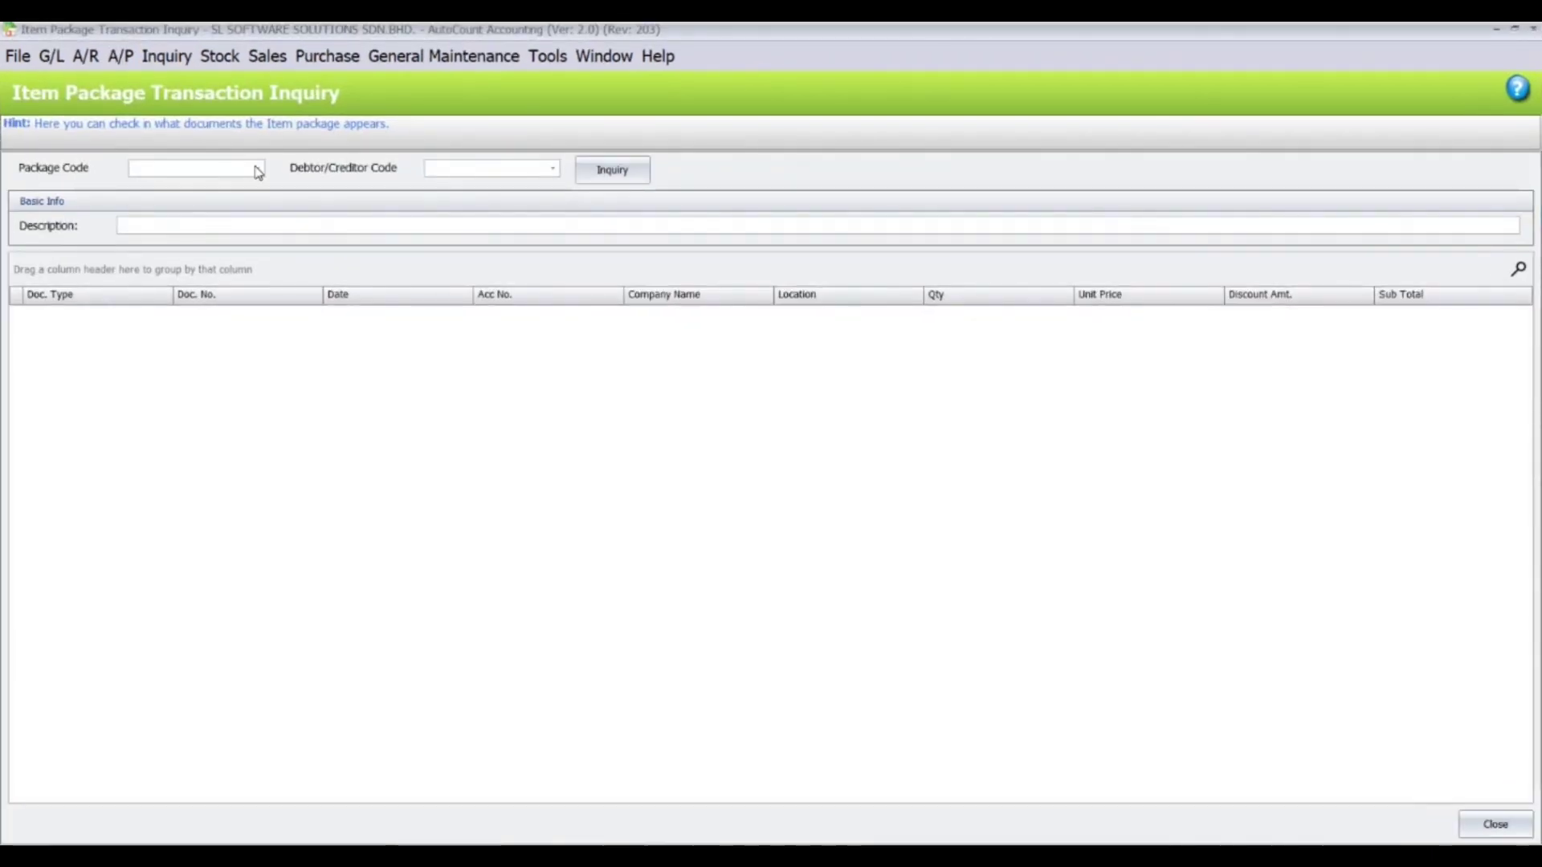
{"action": "left_click", "coordinate": [257, 167]}
{"action": "left_click", "coordinate": [251, 261]}
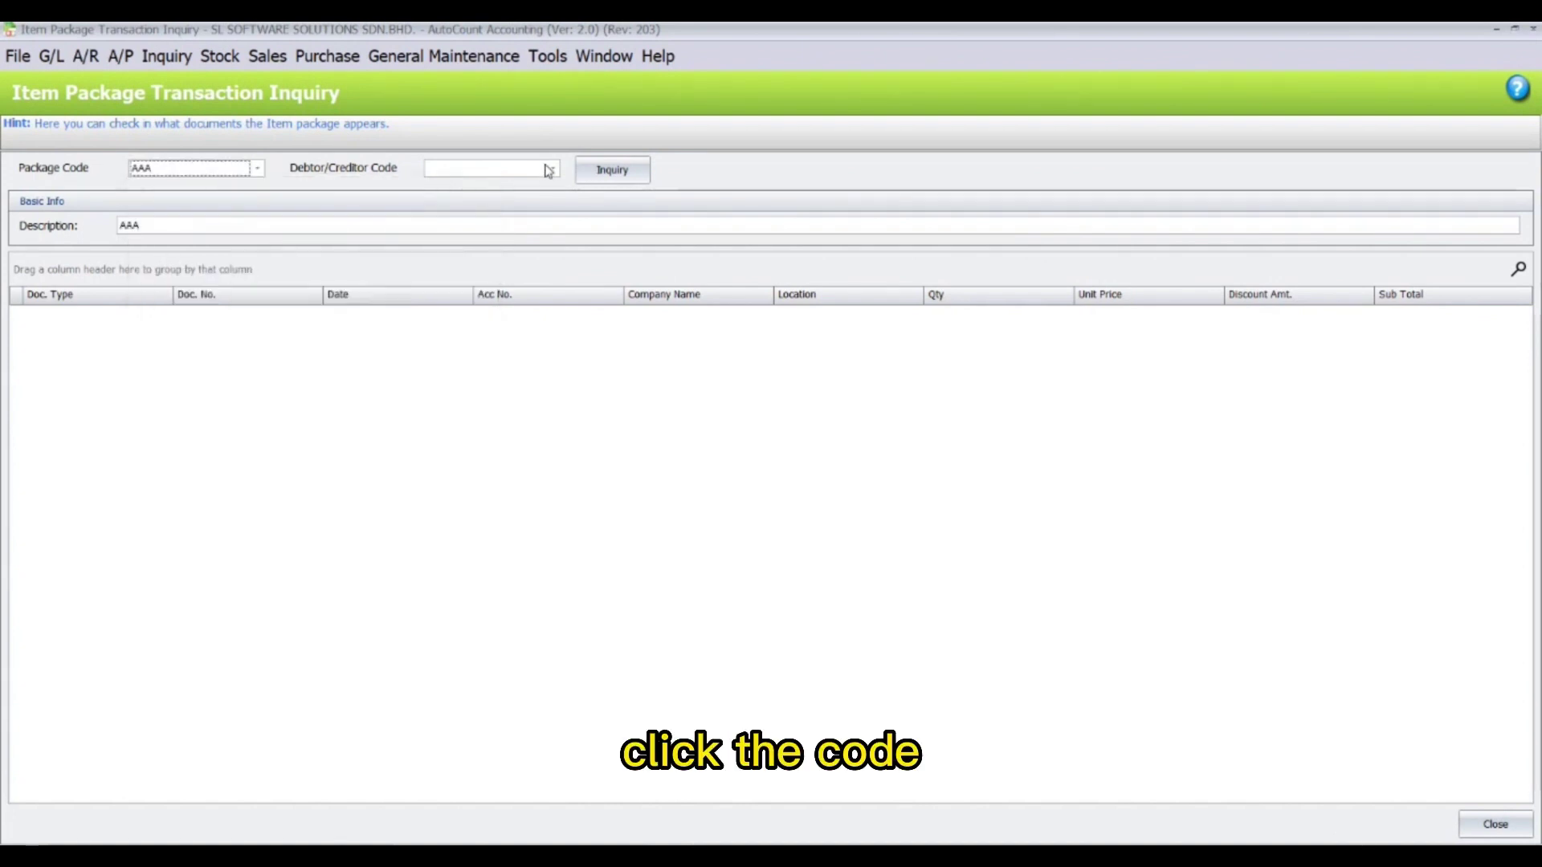
{"action": "left_click", "coordinate": [611, 172]}
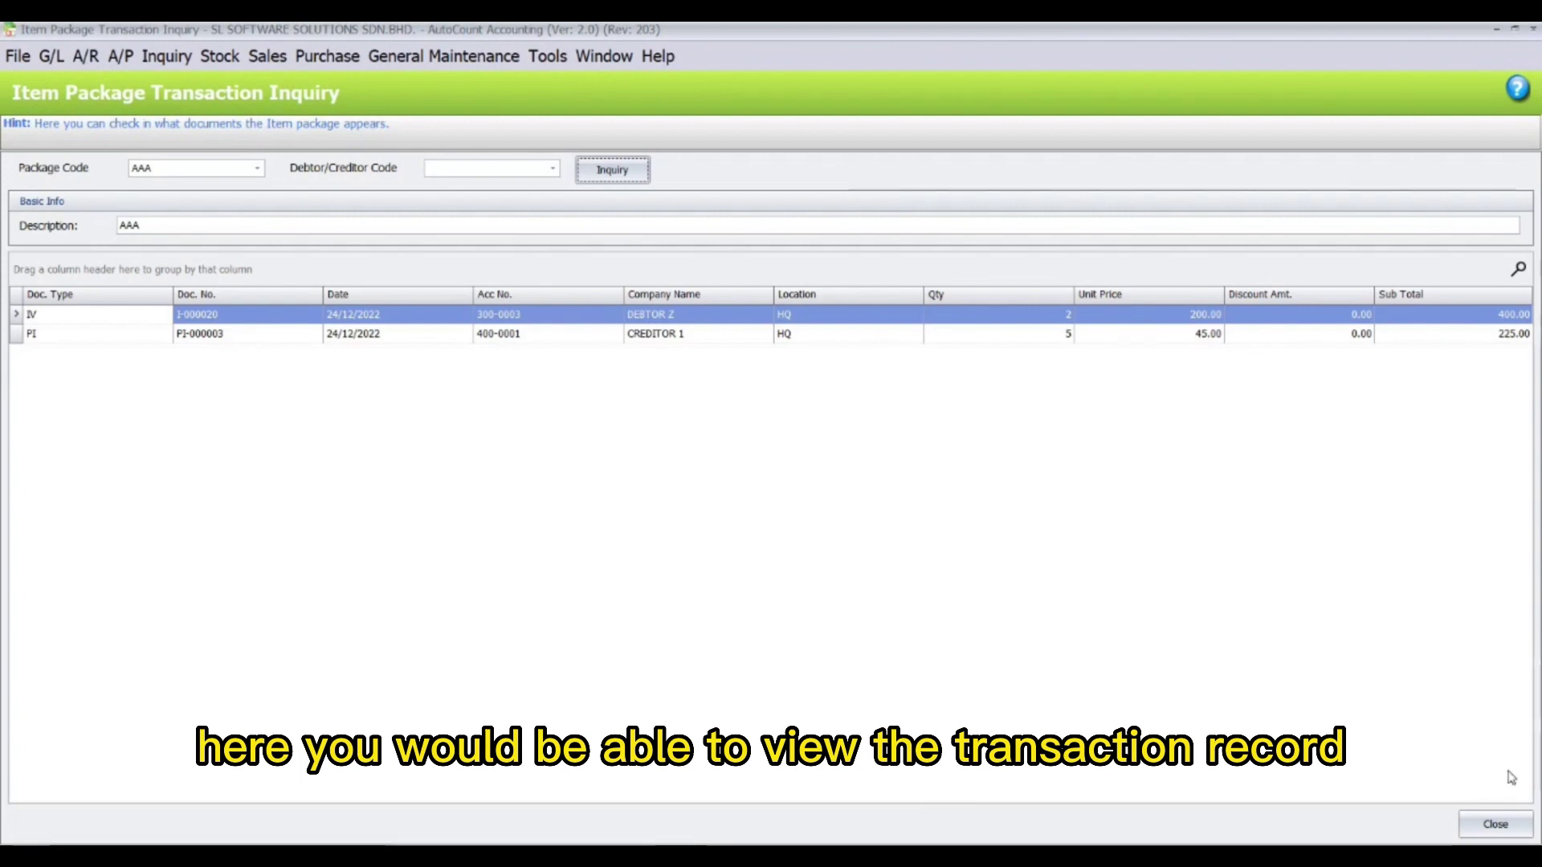
{"action": "left_click", "coordinate": [1511, 826]}
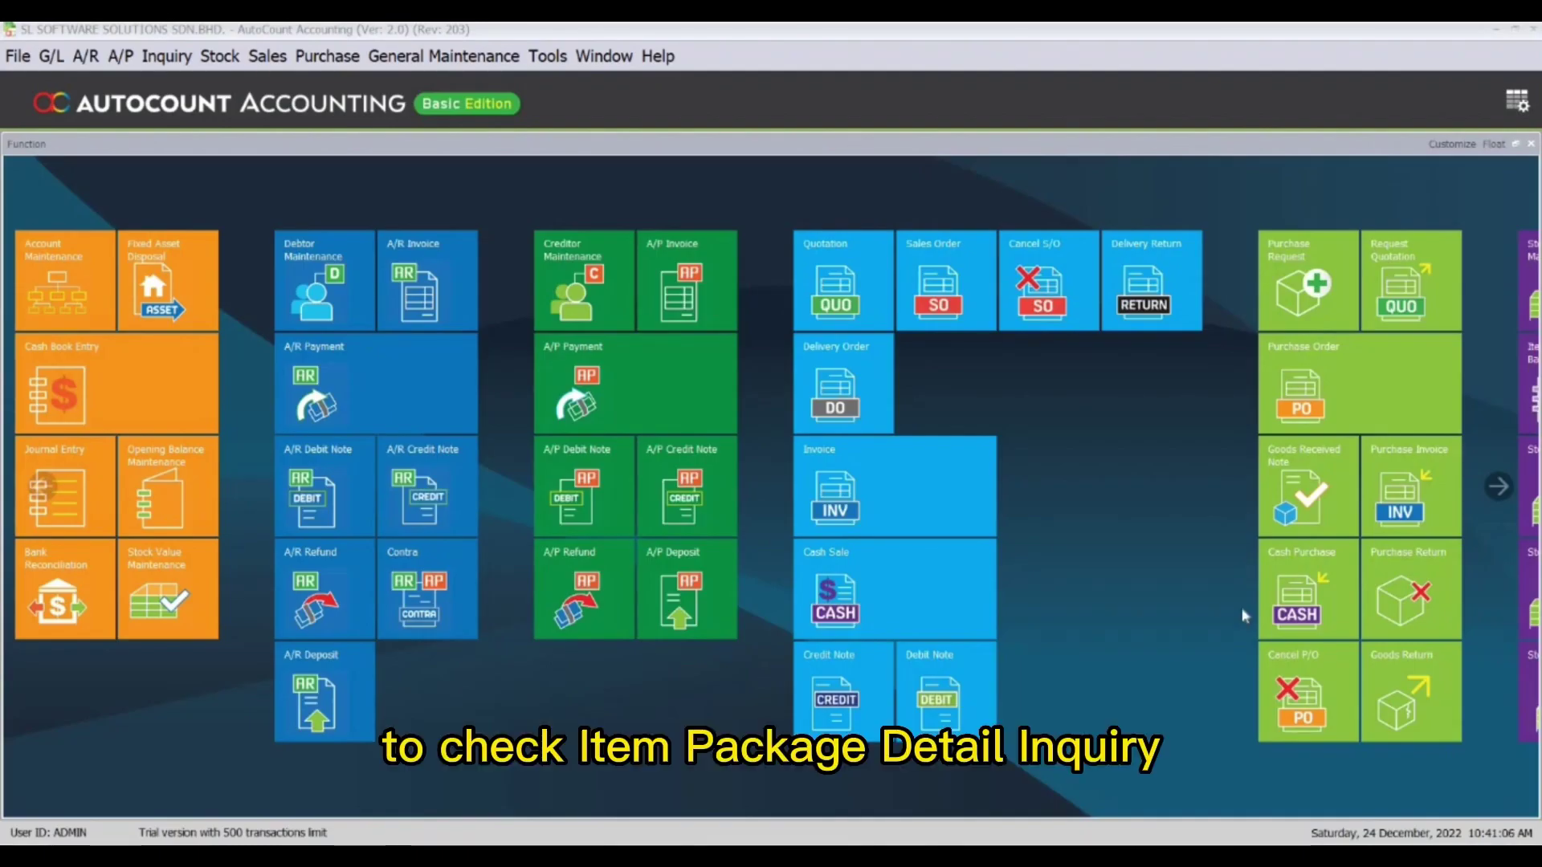
- Run Check Item Package Detail Inquiry for AAA, showing maximum package quantity 103
{"action": "left_click", "coordinate": [166, 56]}
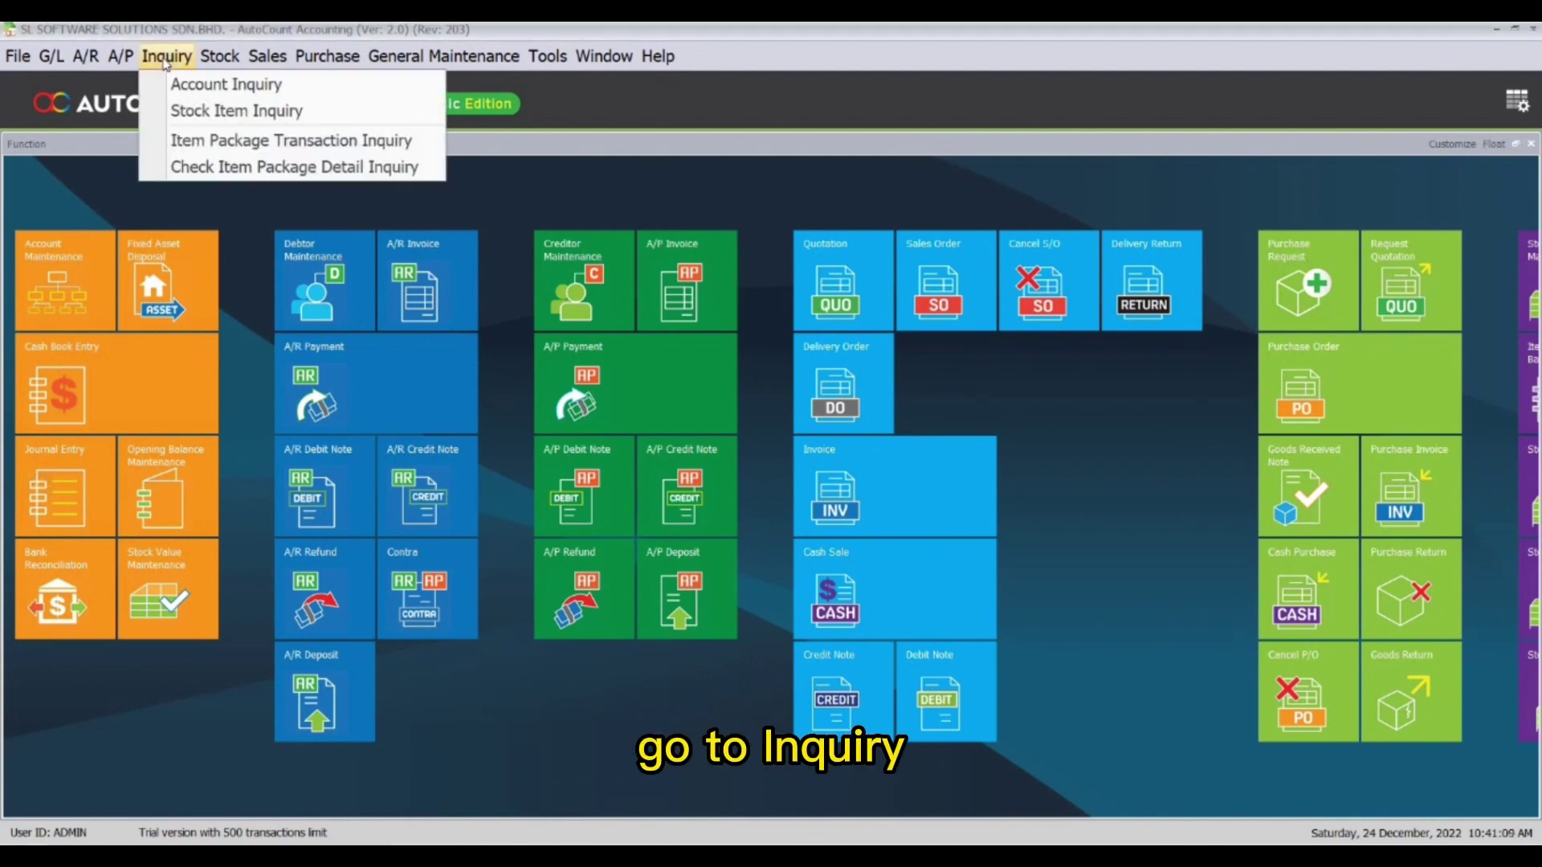
{"action": "left_click", "coordinate": [212, 168]}
{"action": "left_click", "coordinate": [297, 157]}
{"action": "left_click", "coordinate": [241, 251]}
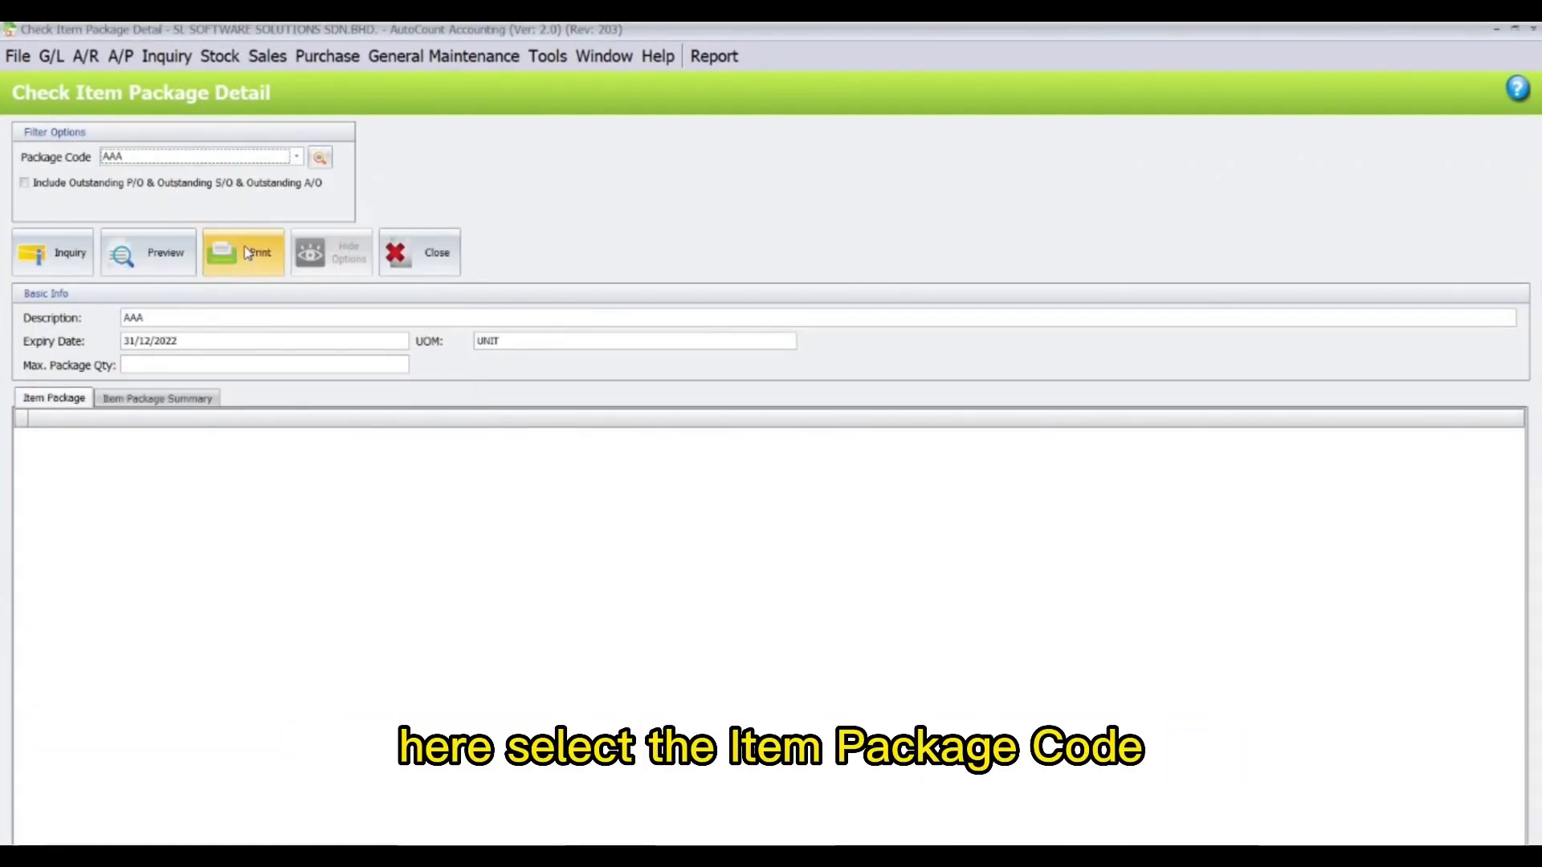
{"action": "left_click", "coordinate": [48, 252]}
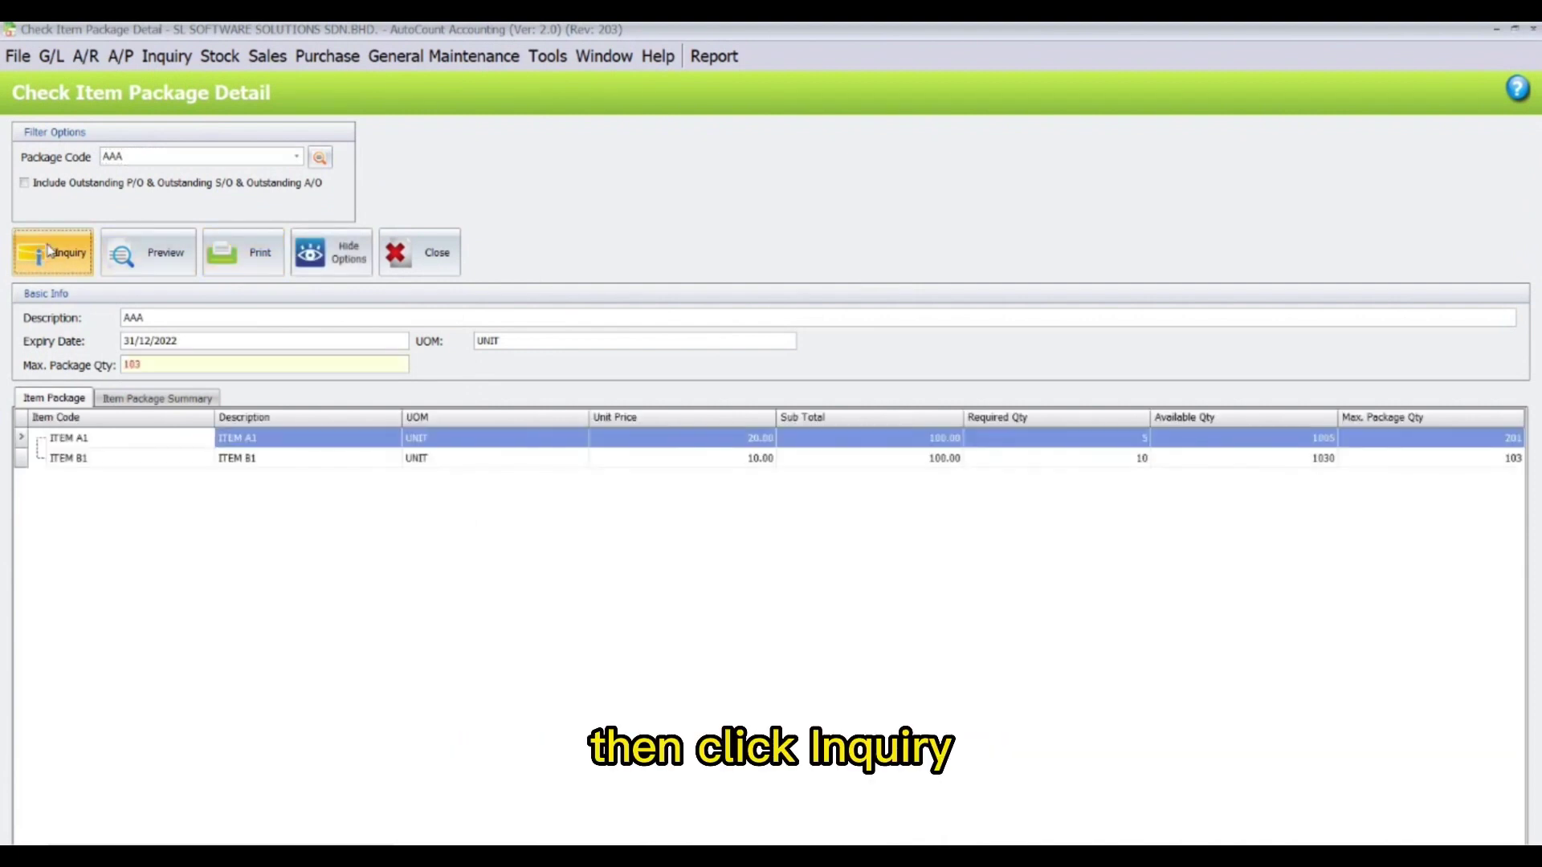
{"action": "left_click", "coordinate": [130, 365]}
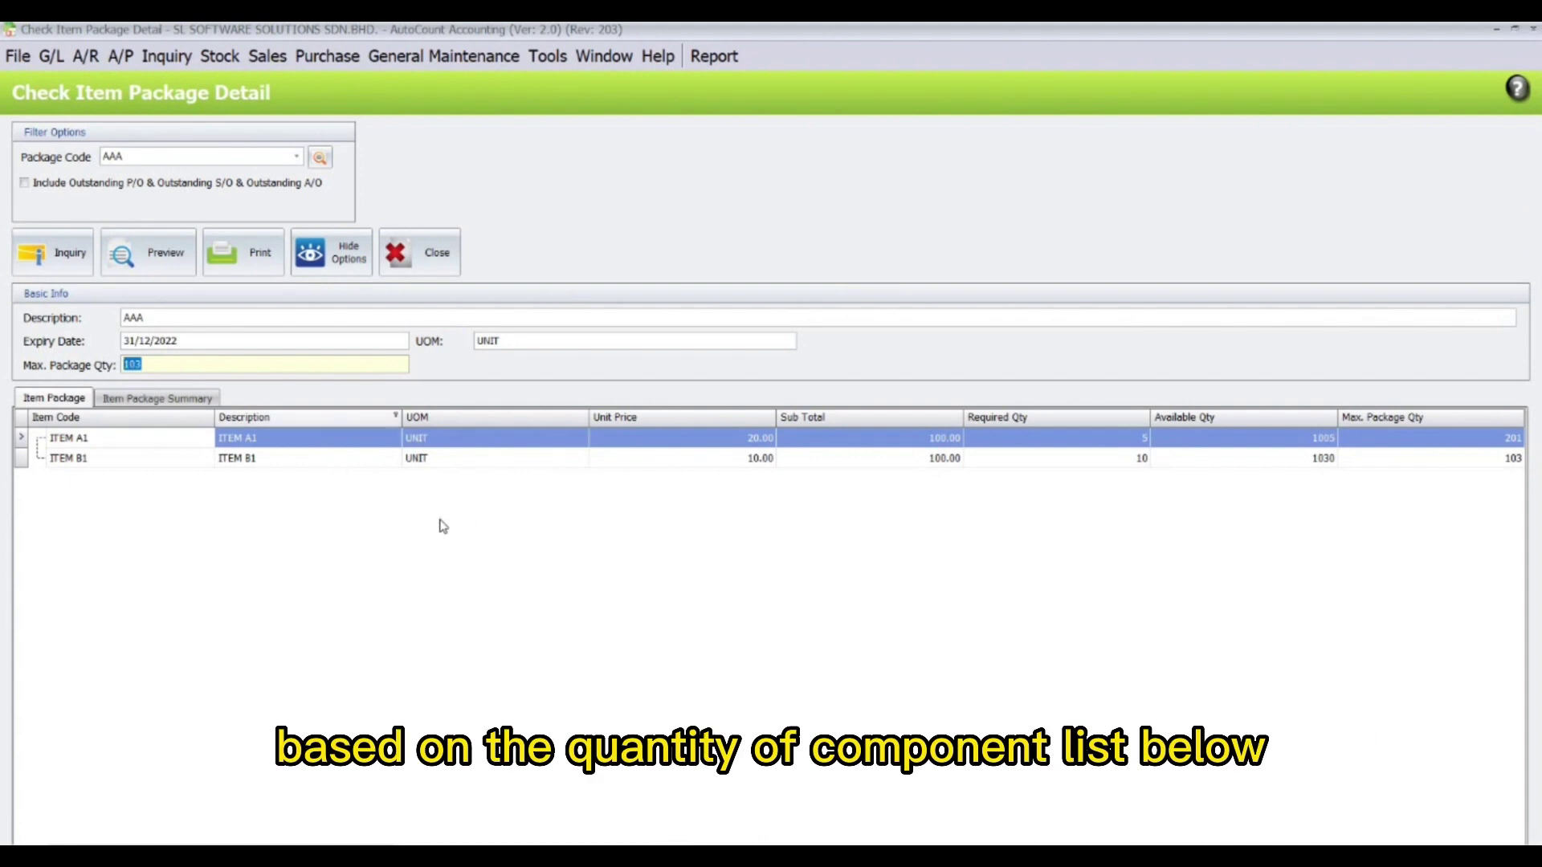